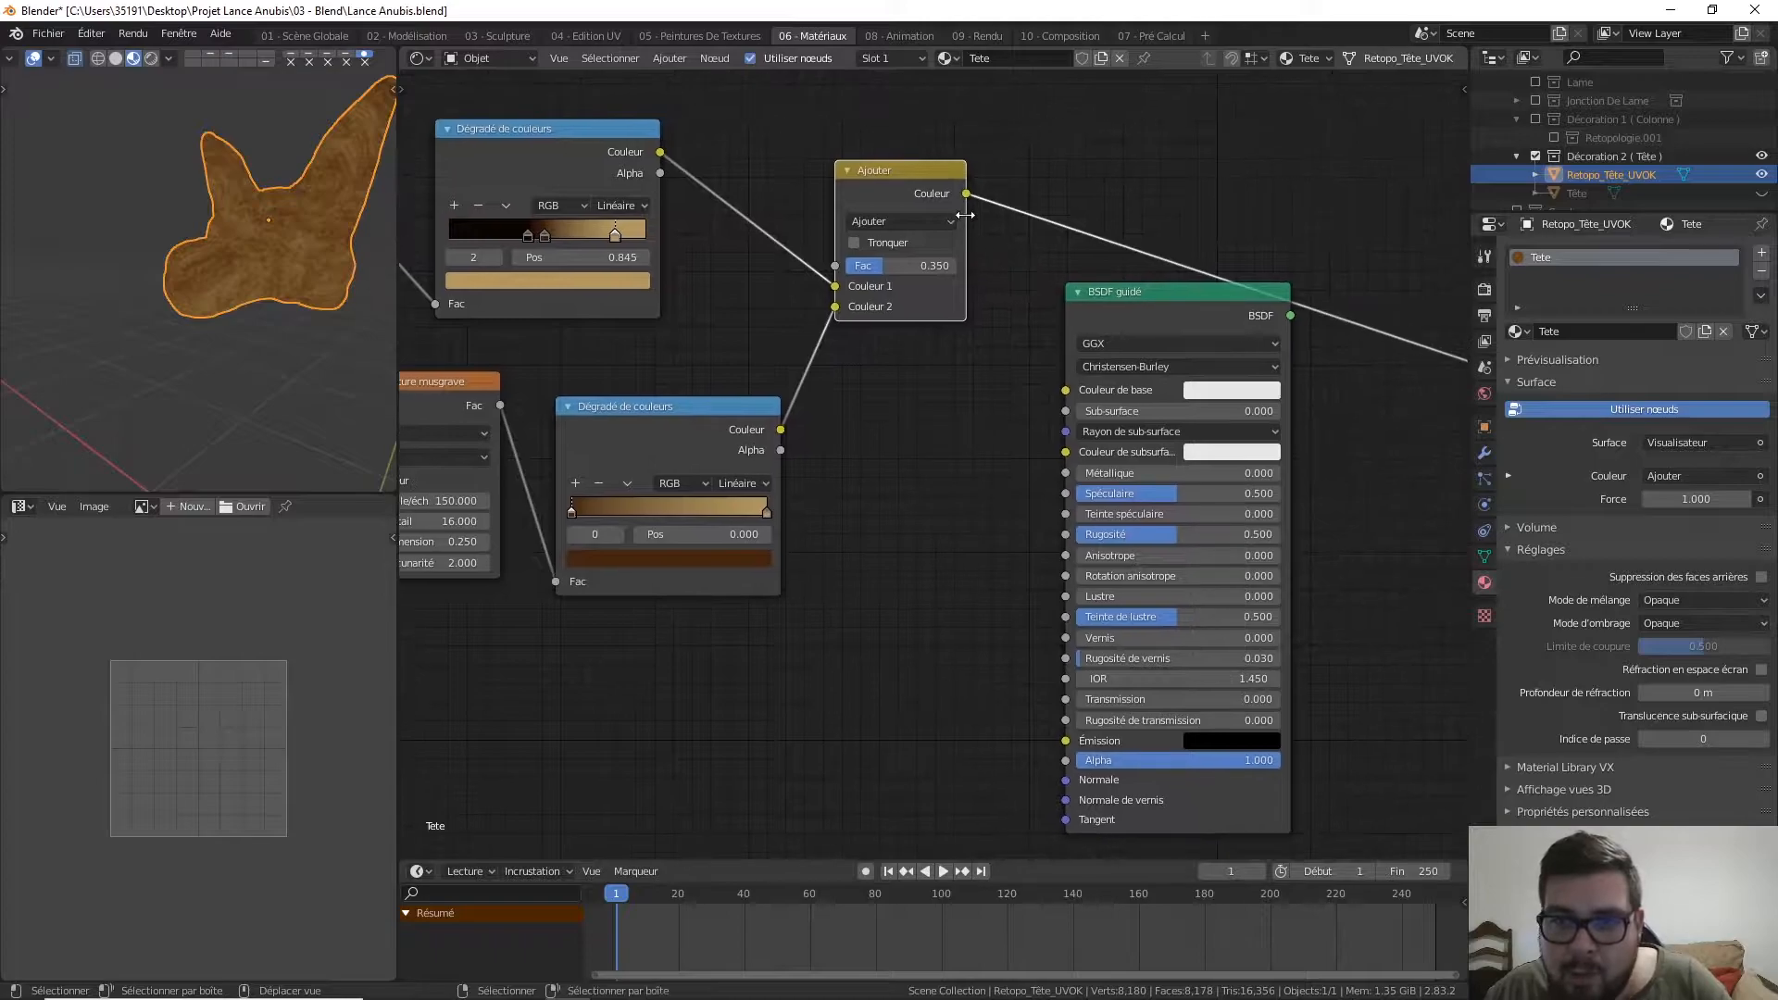
# Connect the Ajouter node's color to the BSDF guidé base color, shift the shader node aside, and make it the material's surface output
pyautogui.moveTo(966, 193); pyautogui.dragTo(1074, 383)
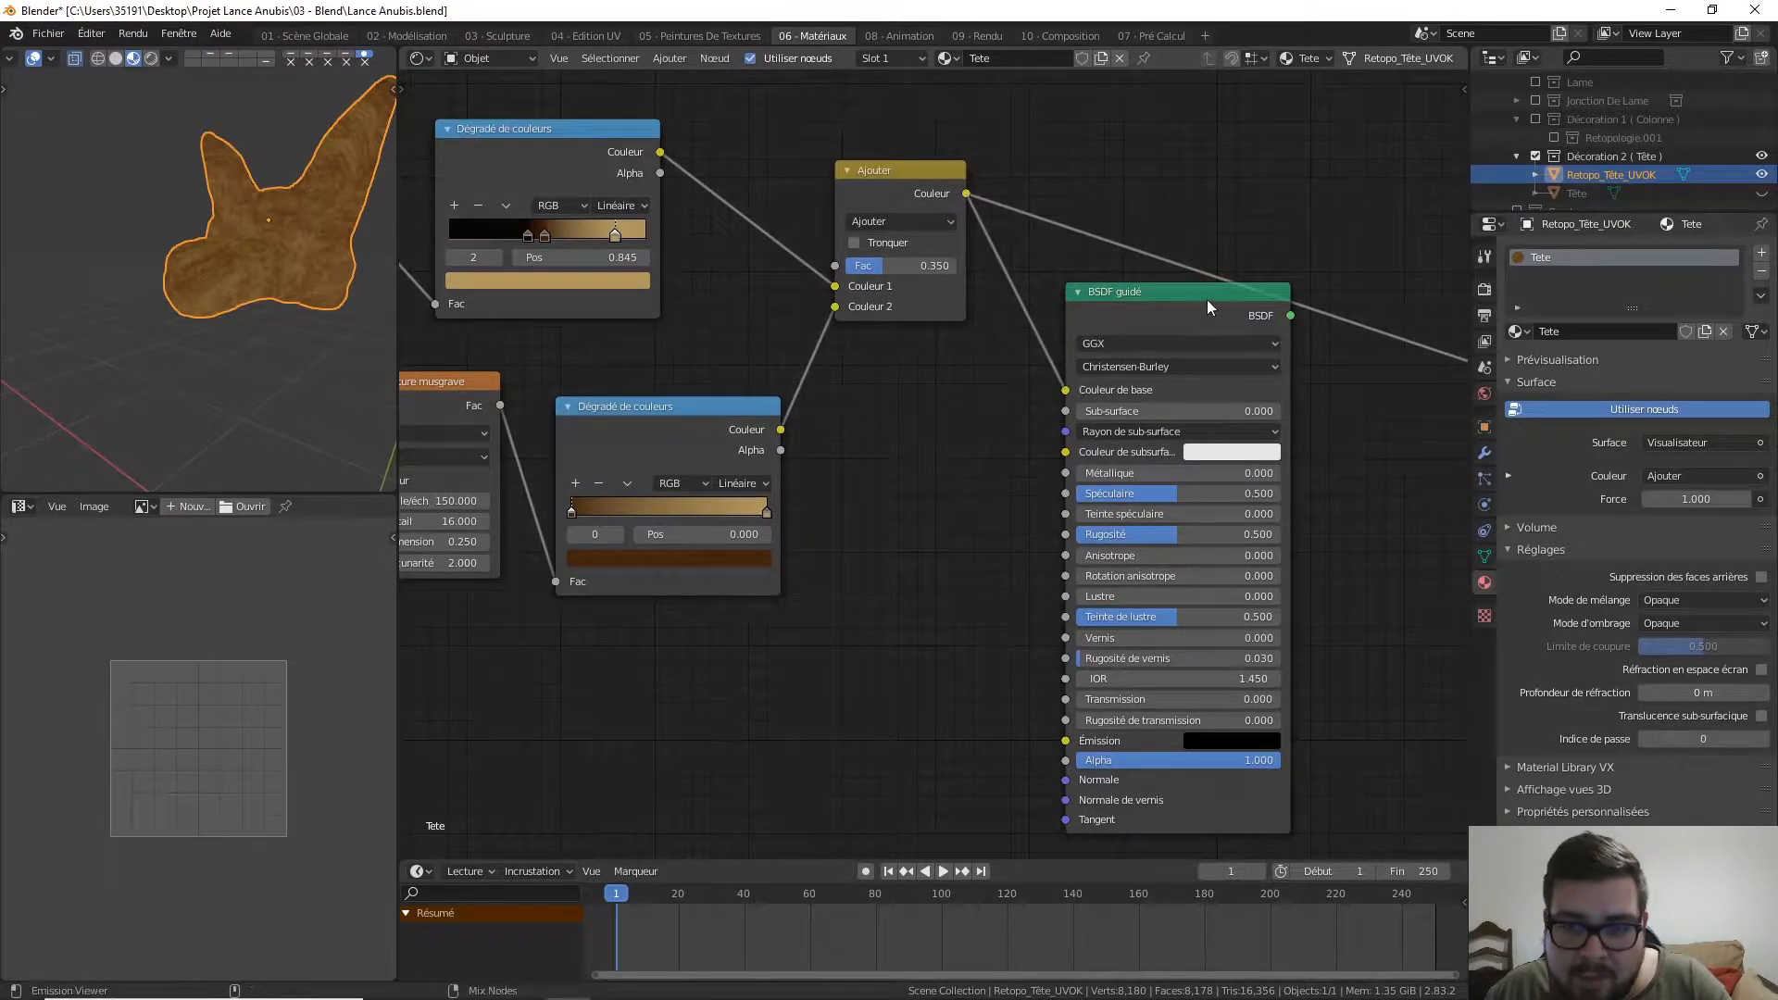
pyautogui.moveTo(1189, 300); pyautogui.dragTo(1238, 259)
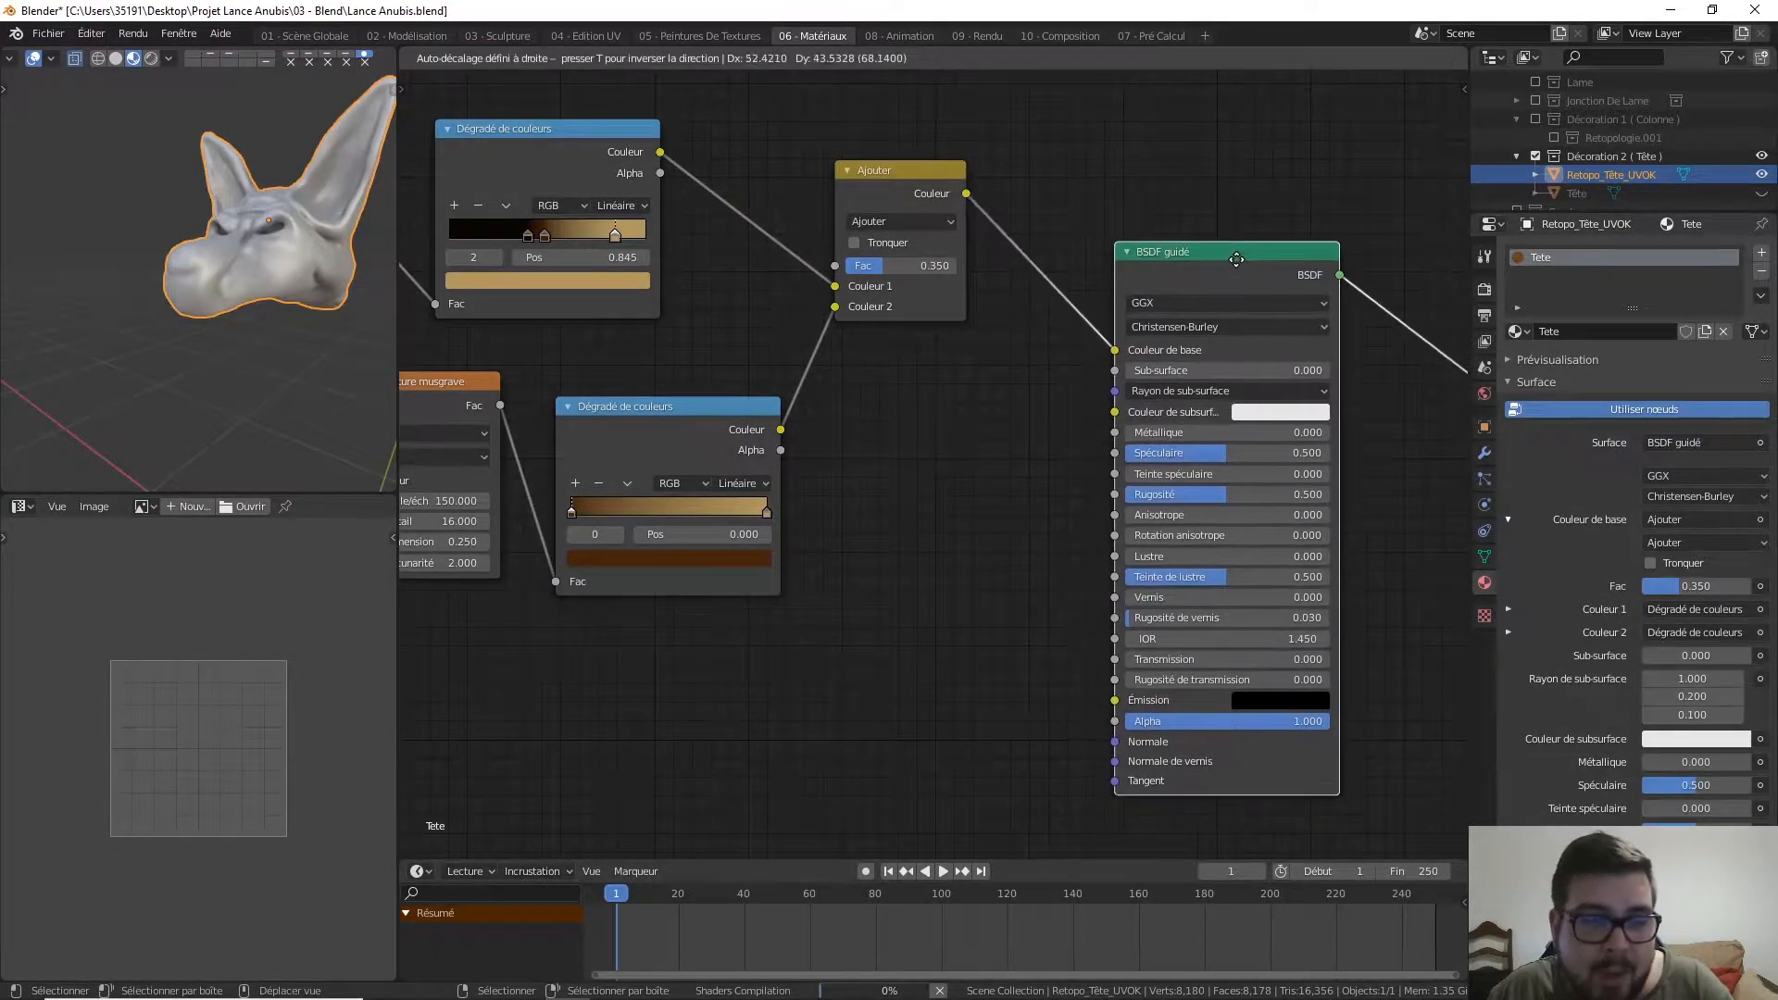
pyautogui.moveTo(257, 335); pyautogui.dragTo(301, 311, button='middle')
# Add a Fresnel node, connect its Fac output to the BSDF guidé Spéculaire input, and place it beneath the Ajouter node
pyautogui.moveTo(897, 540); pyautogui.dragTo(890, 479, button='middle')
pyautogui.hotkey('shift', 'a')
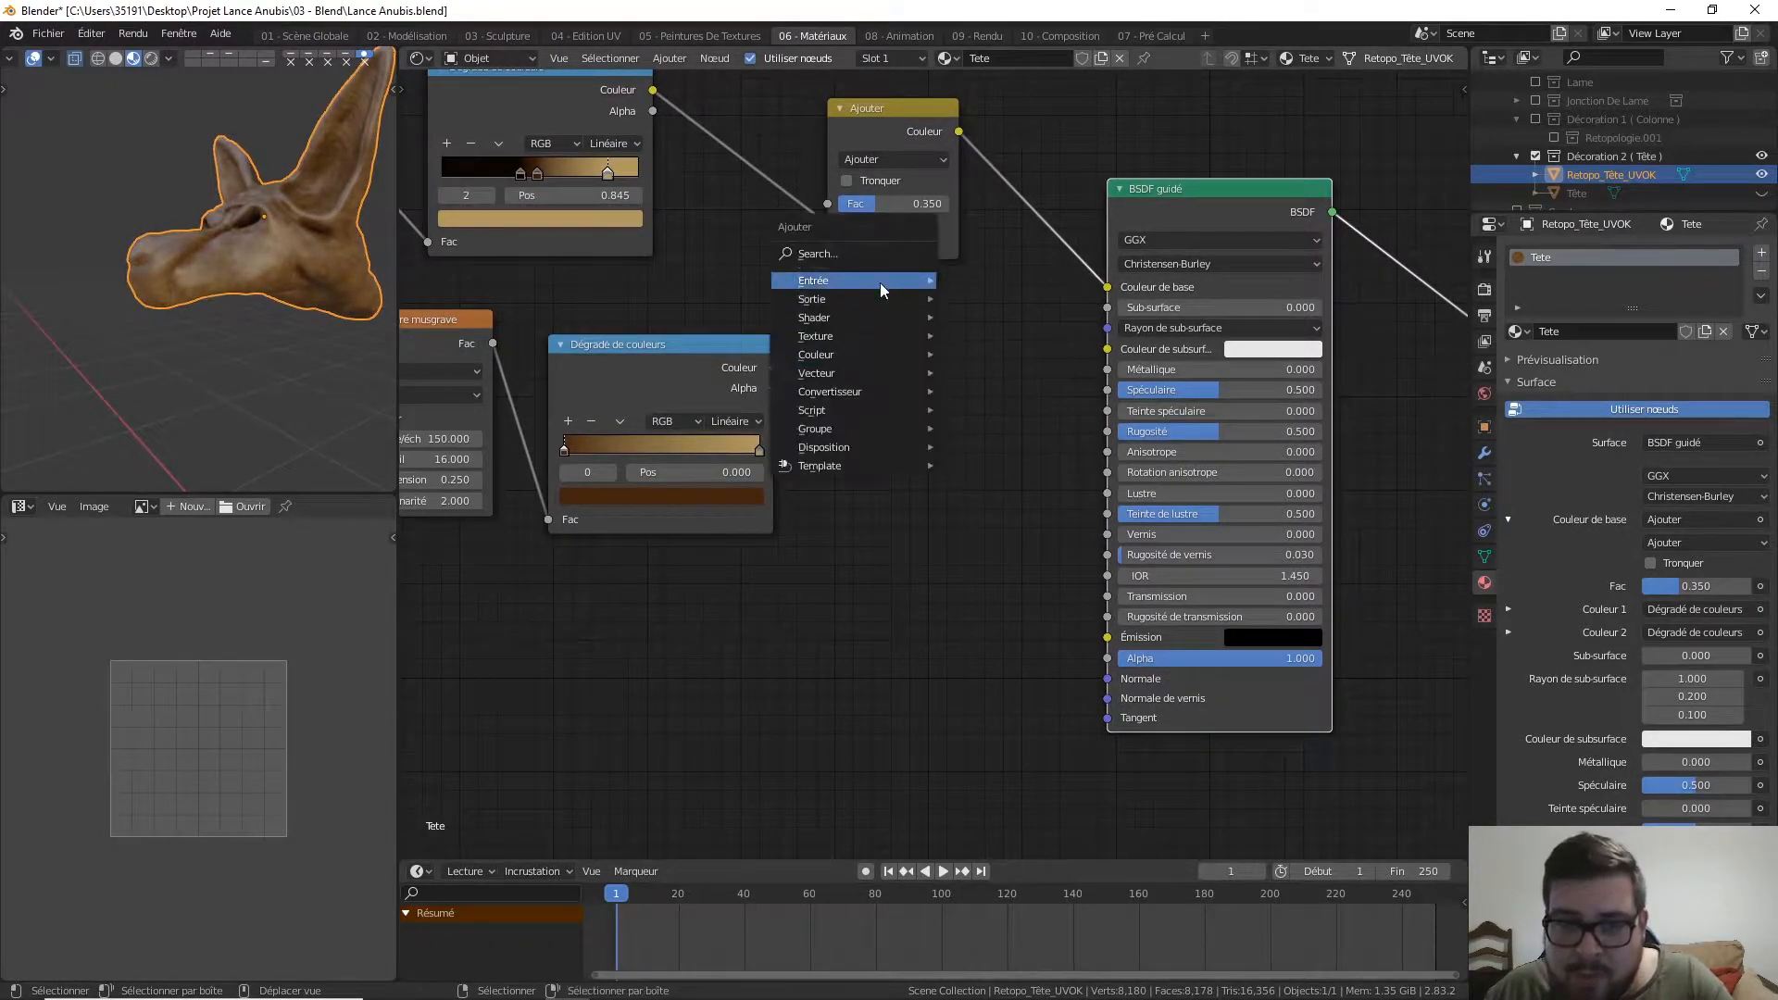
pyautogui.click(881, 285)
pyautogui.write('fres')
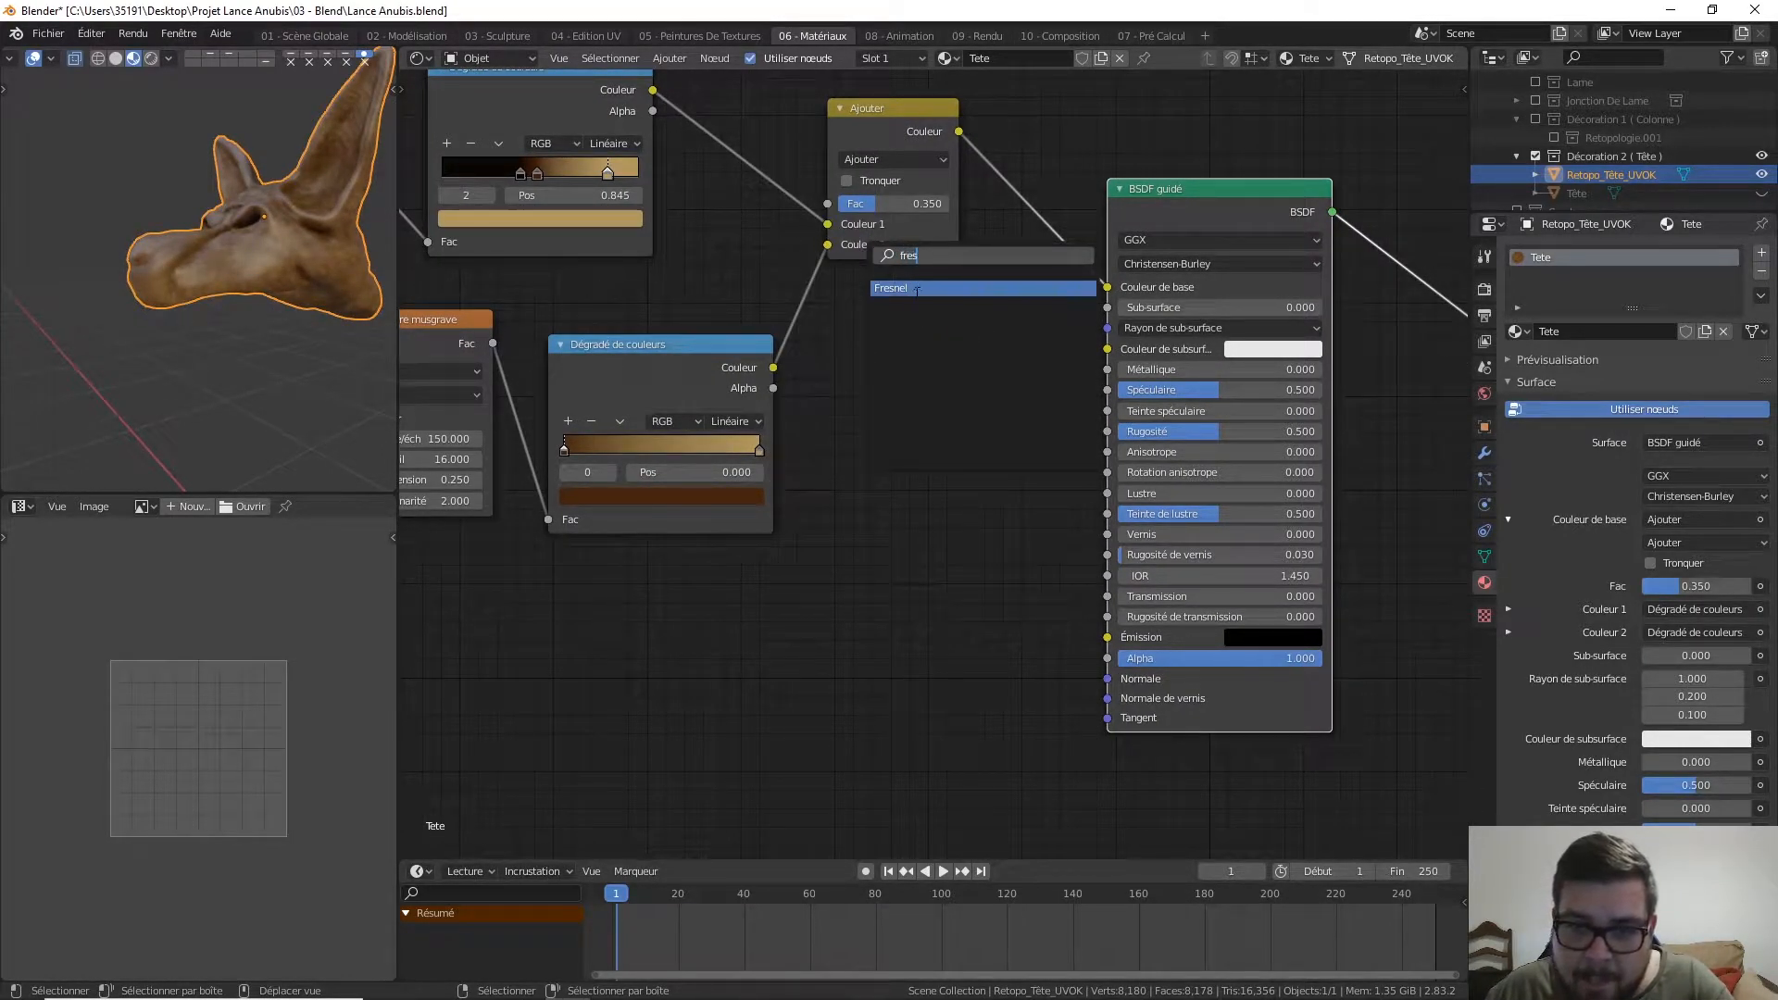
pyautogui.press('Return')
pyautogui.click(1007, 336)
pyautogui.moveTo(996, 316)
pyautogui.mouseDown()
pyautogui.moveTo(1107, 389)
pyautogui.moveTo(949, 352)
pyautogui.moveTo(950, 407)
pyautogui.mouseUp()
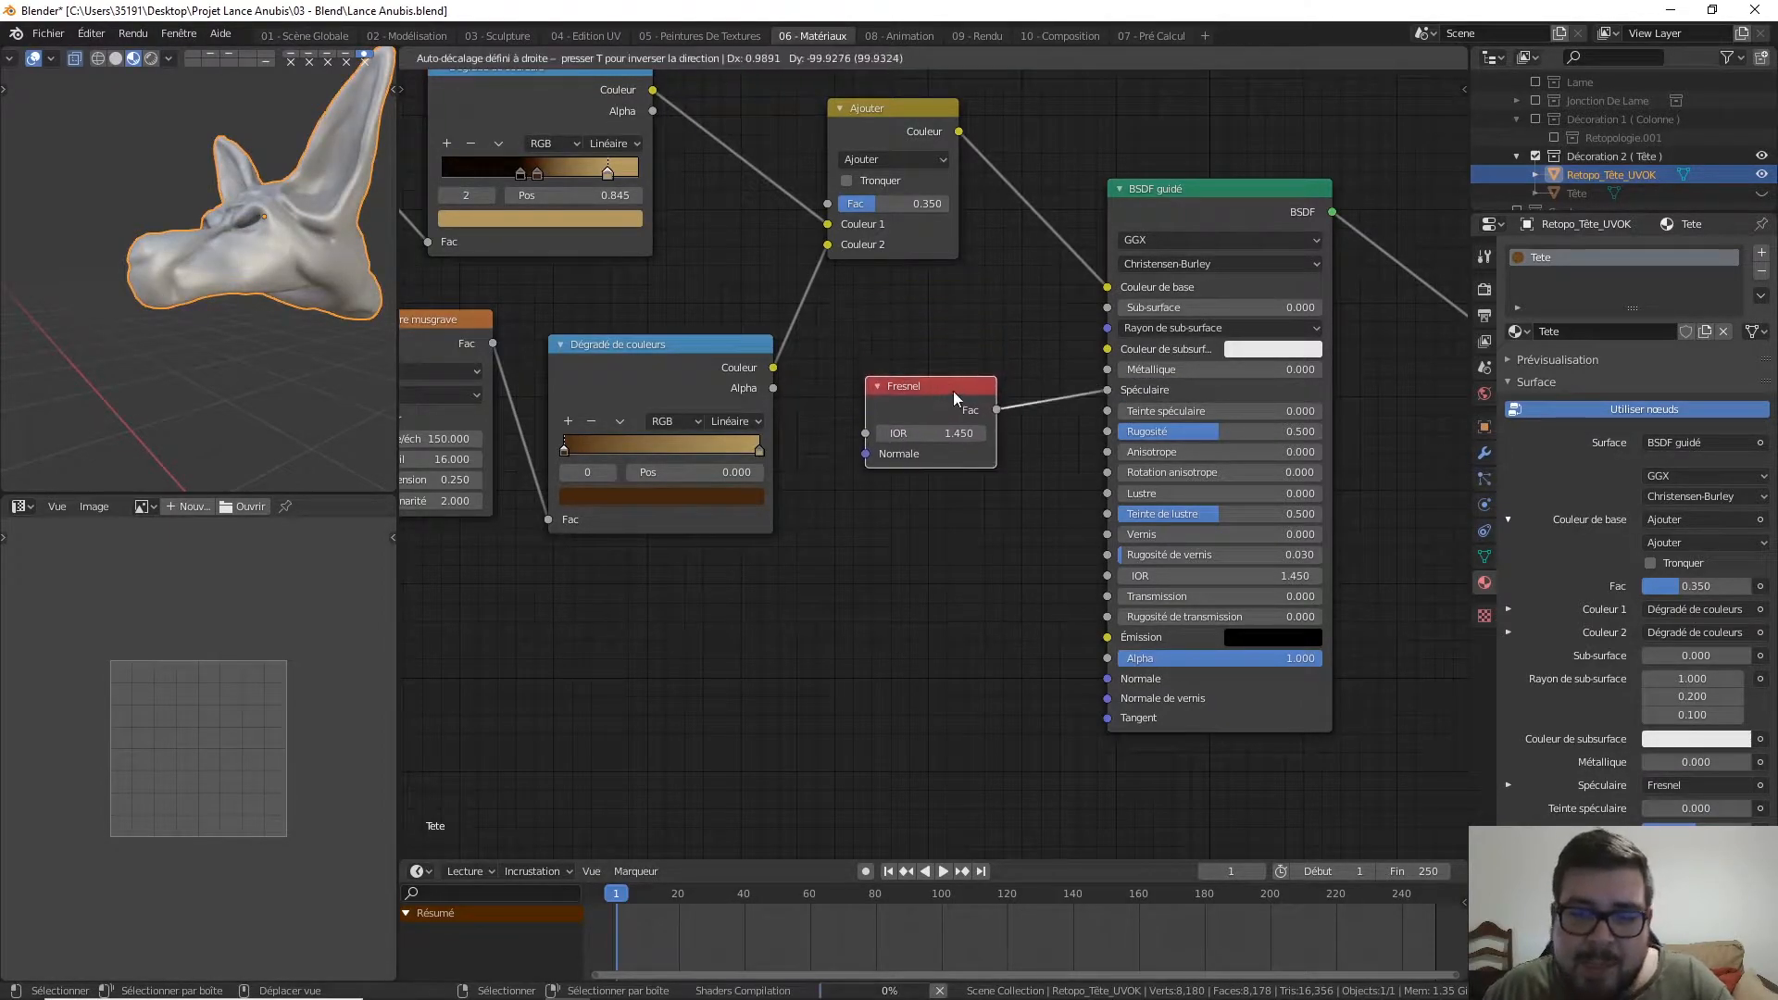
# Set the Fresnel node's IOR to 0.75
pyautogui.click(945, 432)
pyautogui.write('0.75')
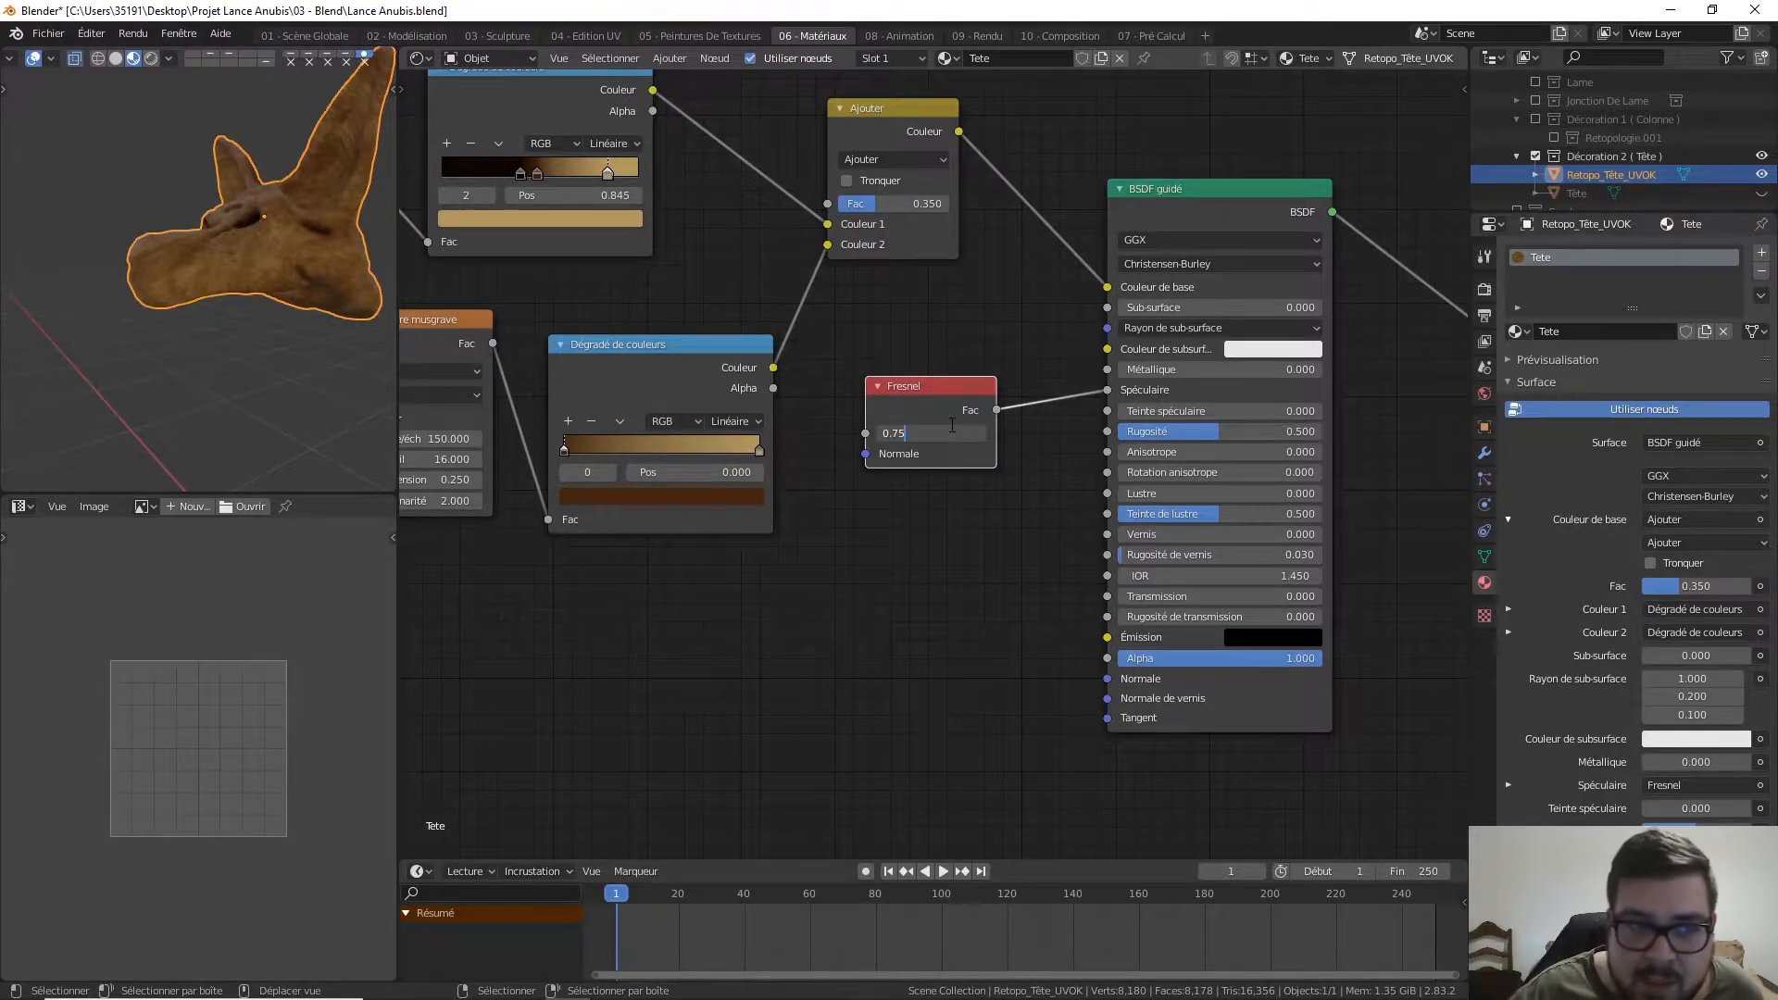
pyautogui.press('Return')
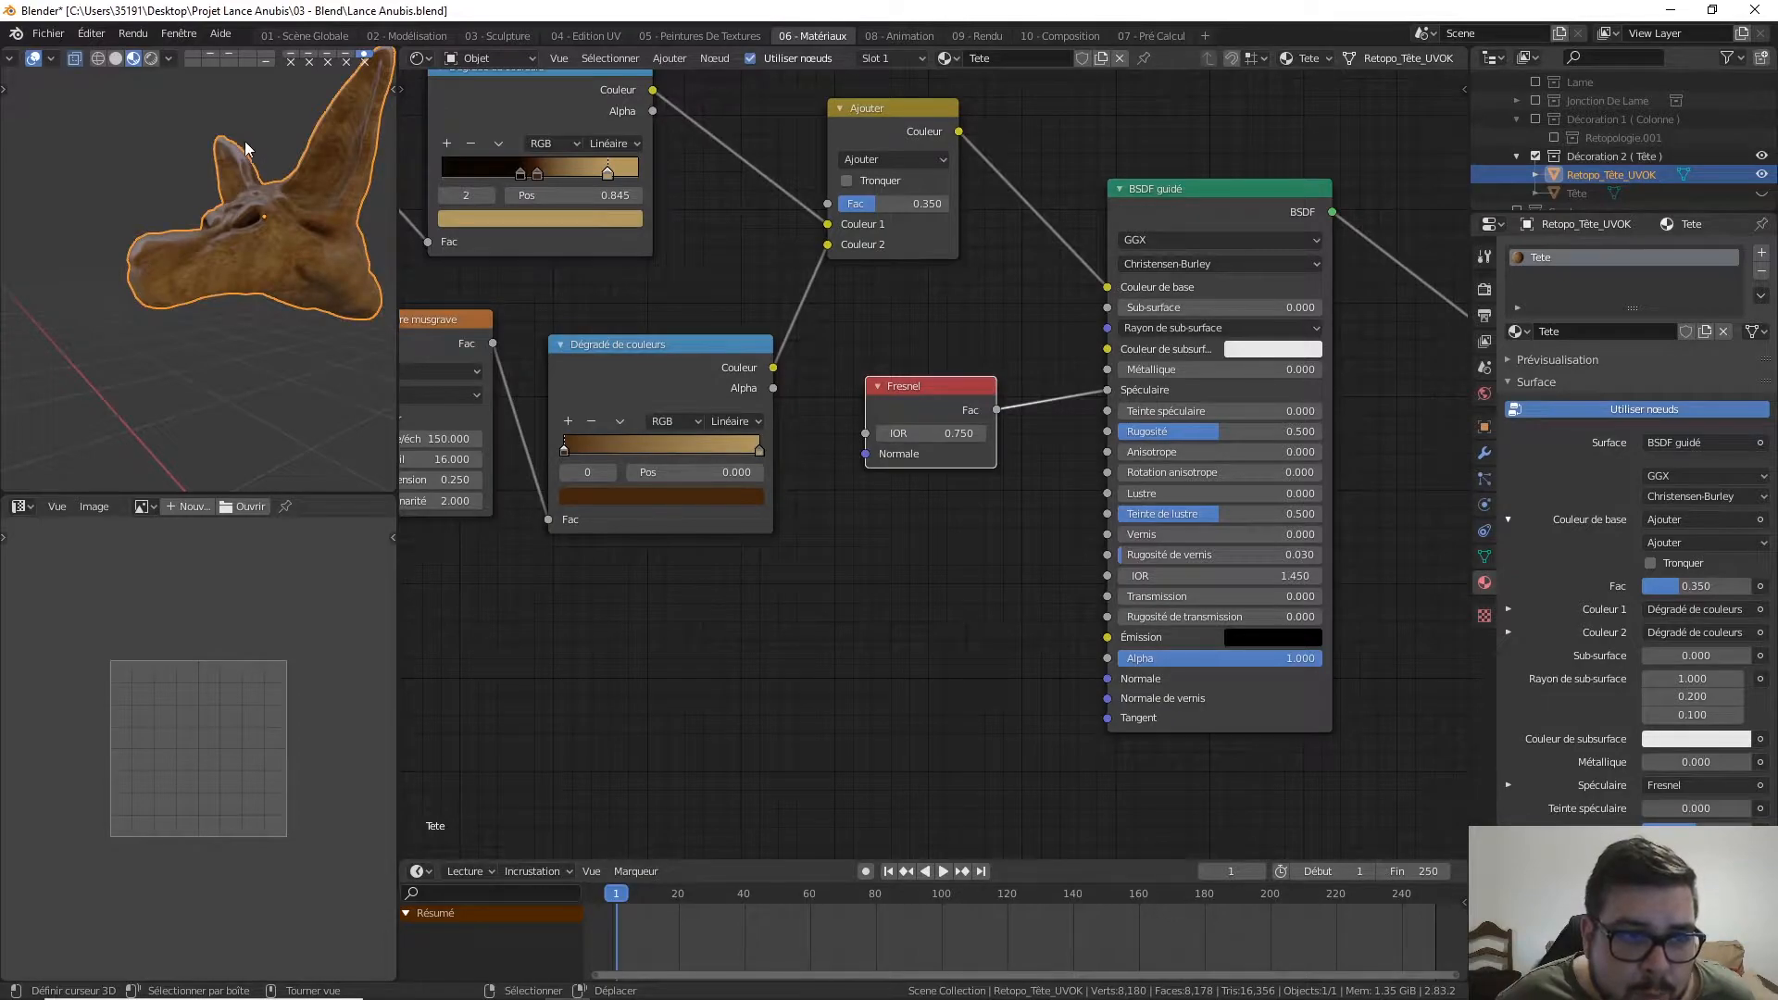
pyautogui.moveTo(926, 432)
pyautogui.mouseDown()
pyautogui.moveTo(1074, 432)
pyautogui.moveTo(938, 433)
pyautogui.mouseUp()
pyautogui.click(915, 432)
pyautogui.write('0.75')
pyautogui.press('Return')
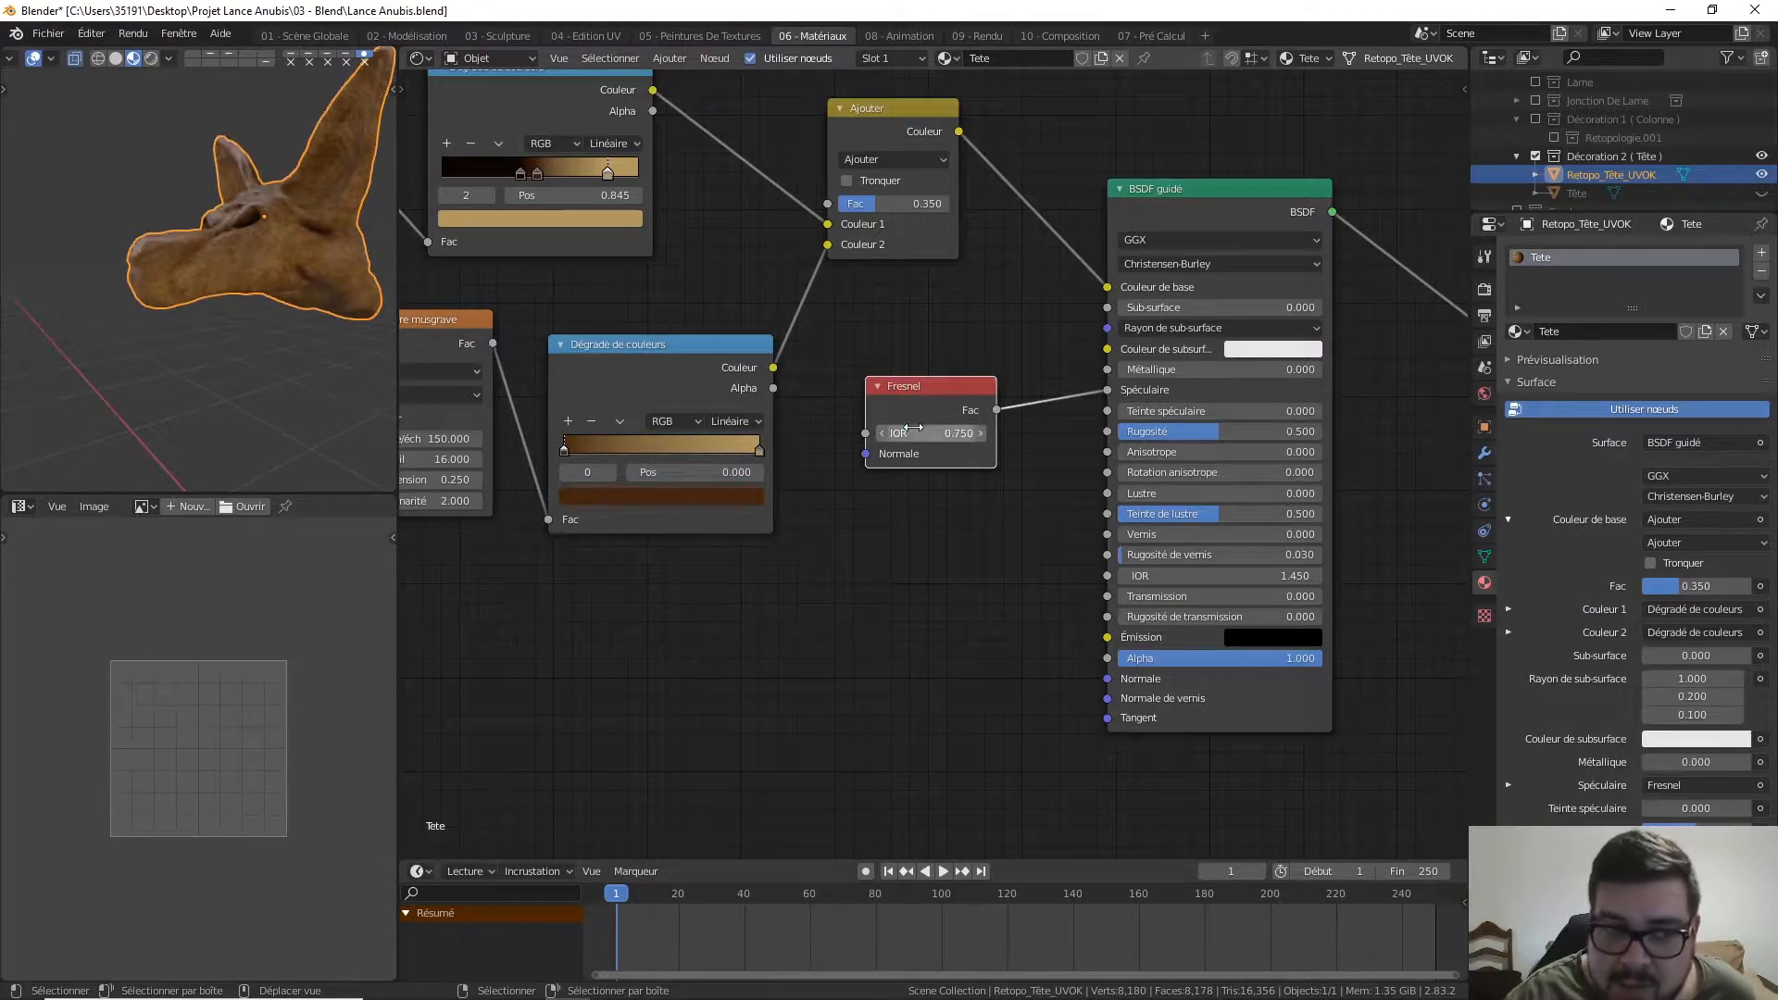
# Set the BSDF guidé roughness (Rugosité) to 0.65 and reposition the Fresnel node just under the Ajouter node
pyautogui.moveTo(974, 398); pyautogui.dragTo(950, 329)
pyautogui.click(1182, 432)
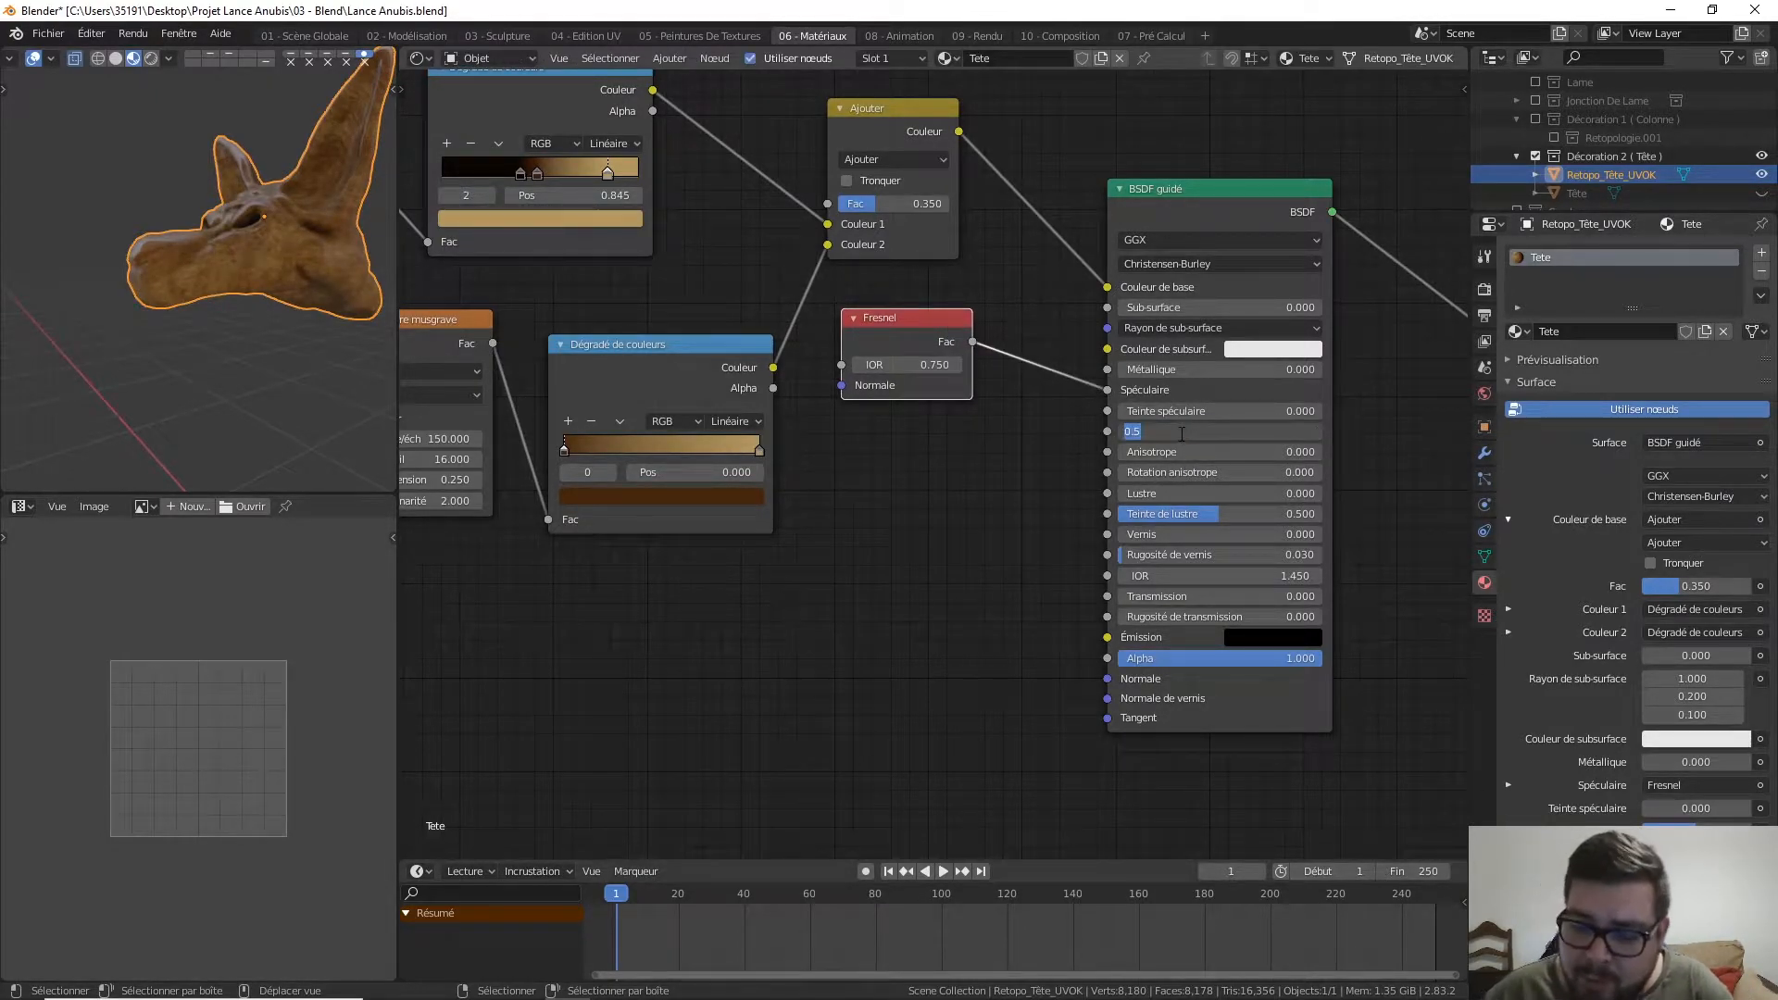
pyautogui.write('0.6')
pyautogui.press('Return')
pyautogui.moveTo(937, 320); pyautogui.dragTo(986, 319)
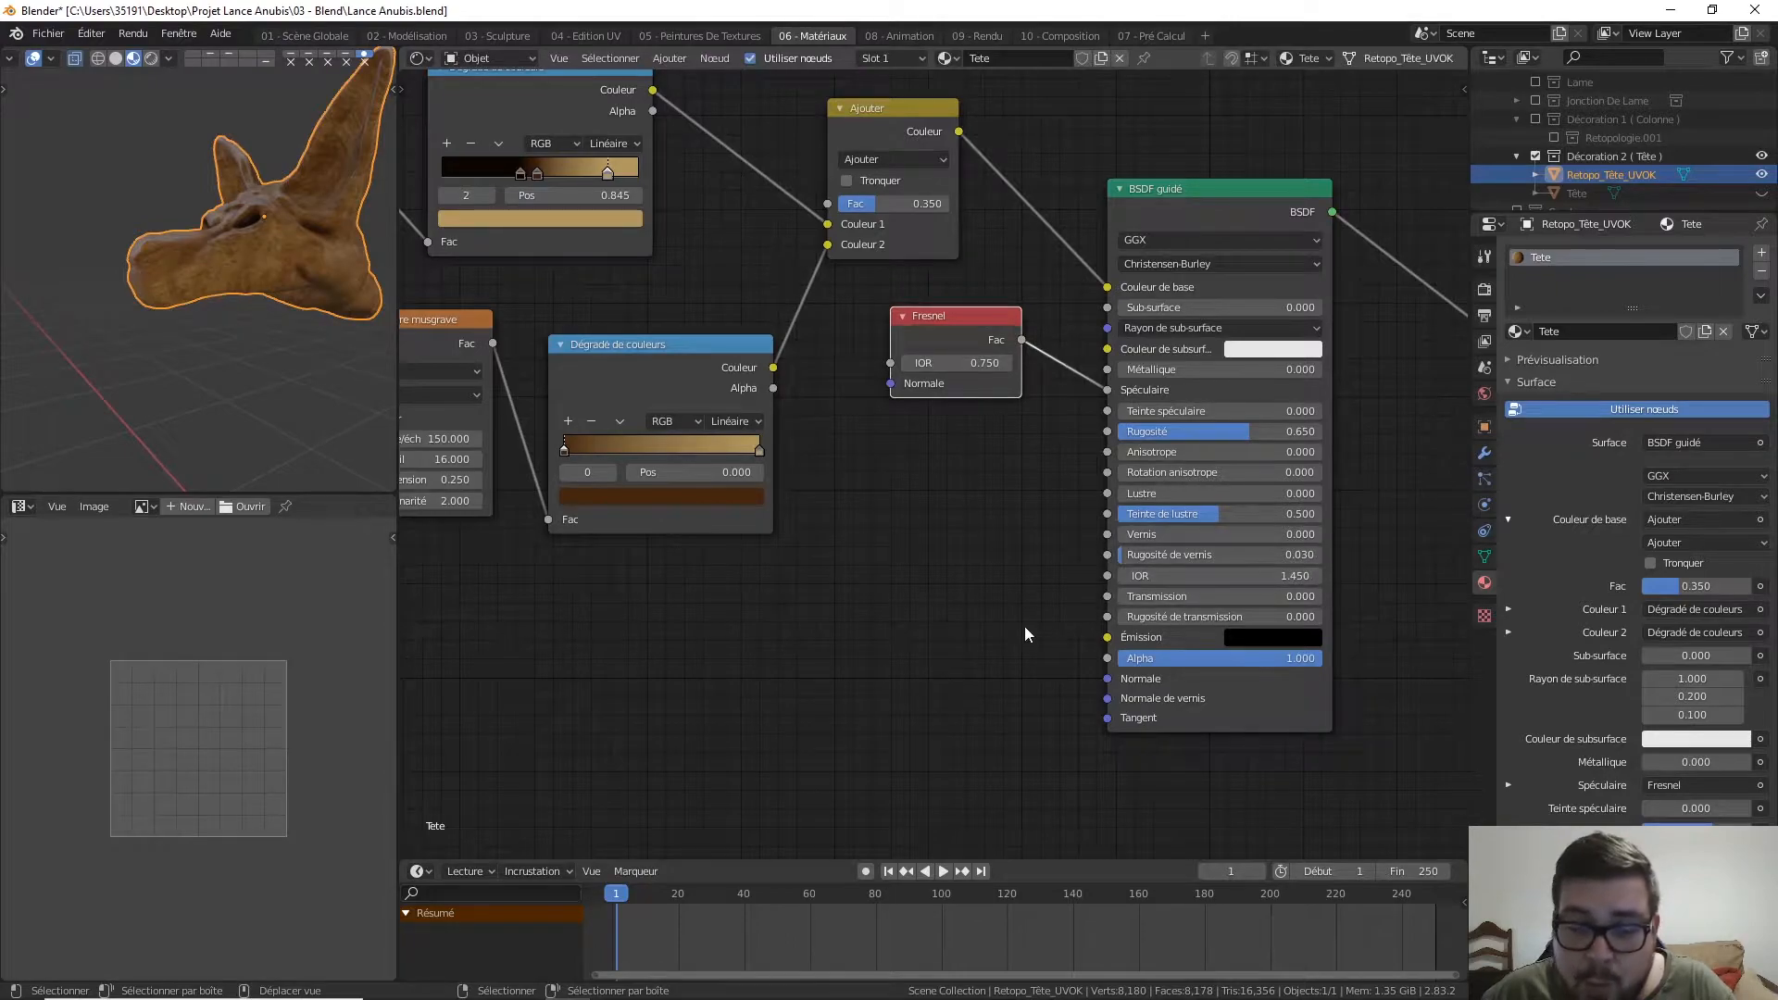
# Add a second Texture voronoi node in the empty area below the existing texture and color ramp nodes
pyautogui.scroll(-3, 1063, 613)
pyautogui.scroll(1, 874, 560)
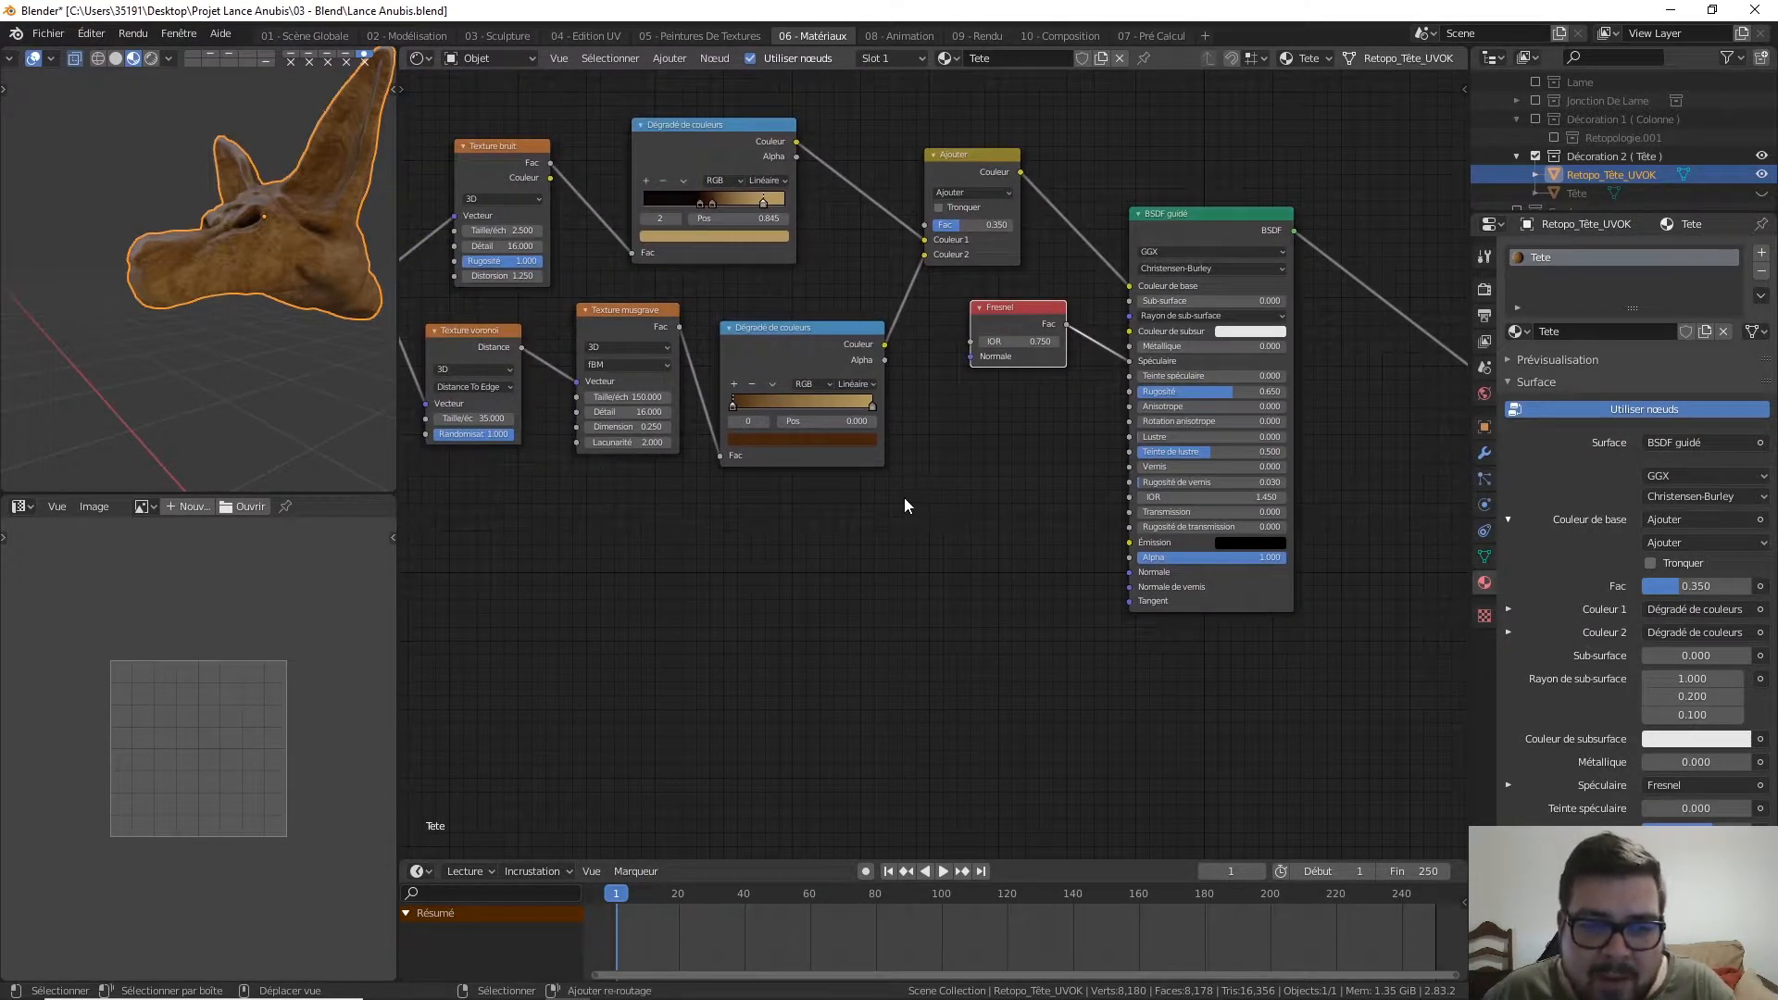
pyautogui.hotkey('shift', 'a')
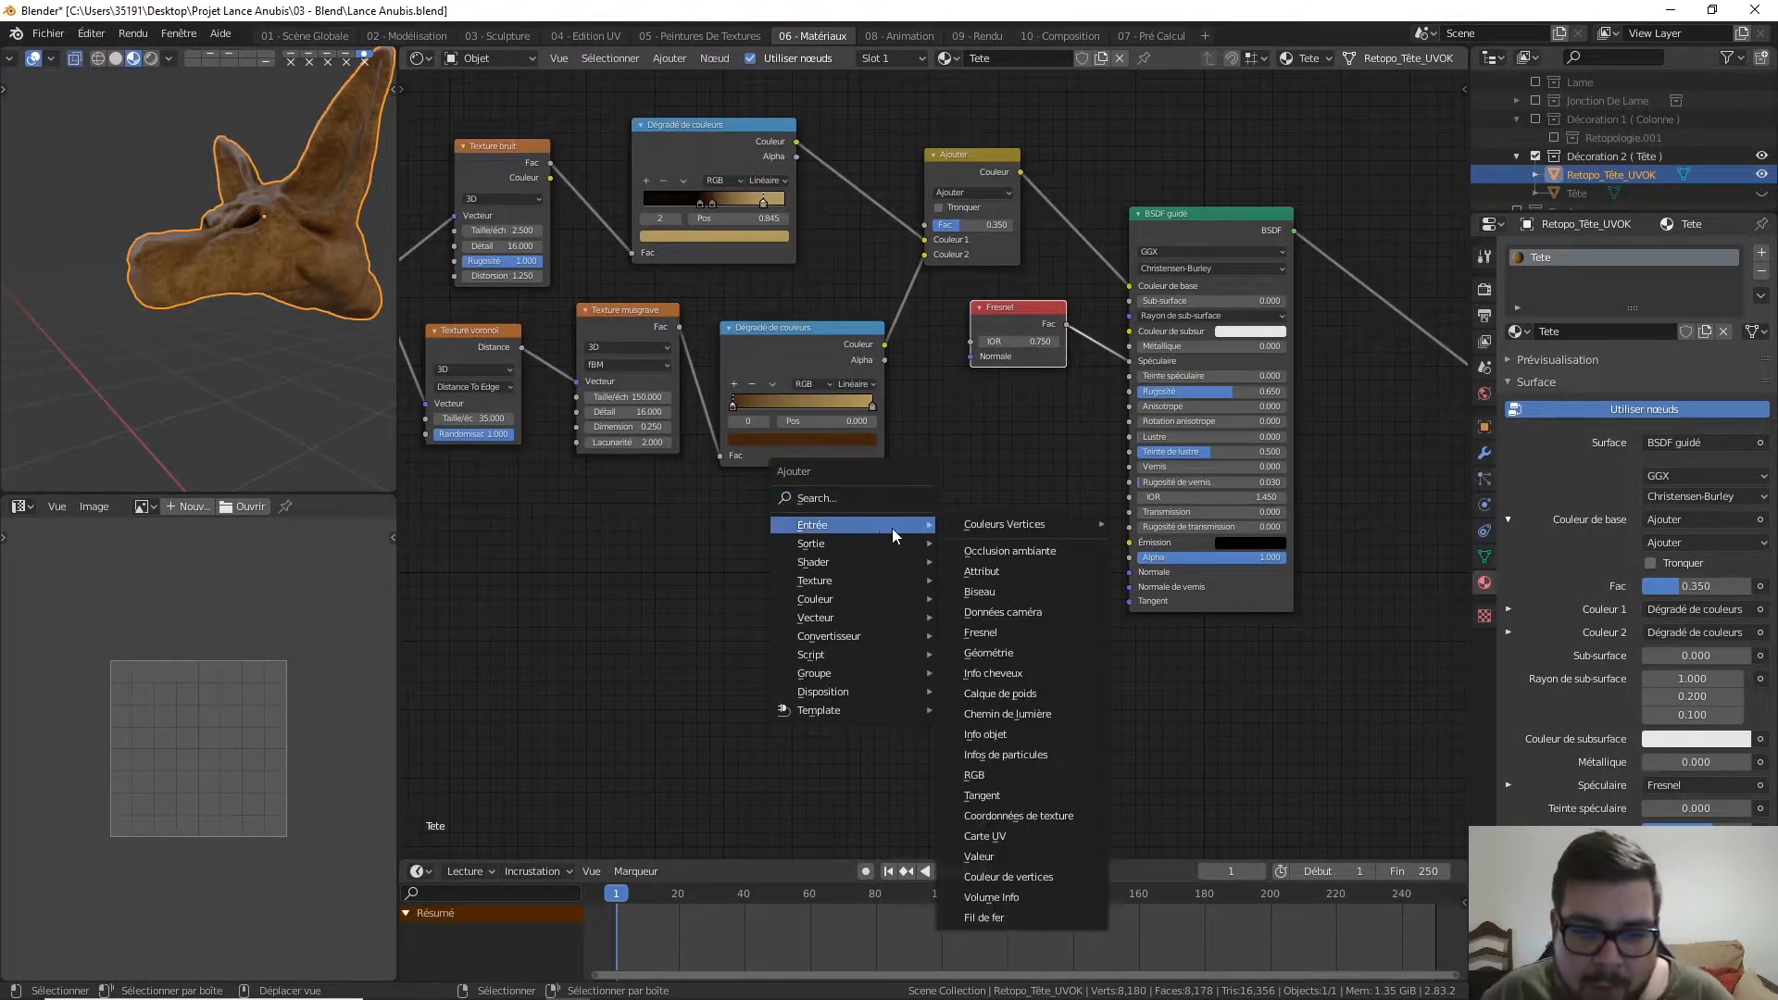
pyautogui.moveTo(867, 583)
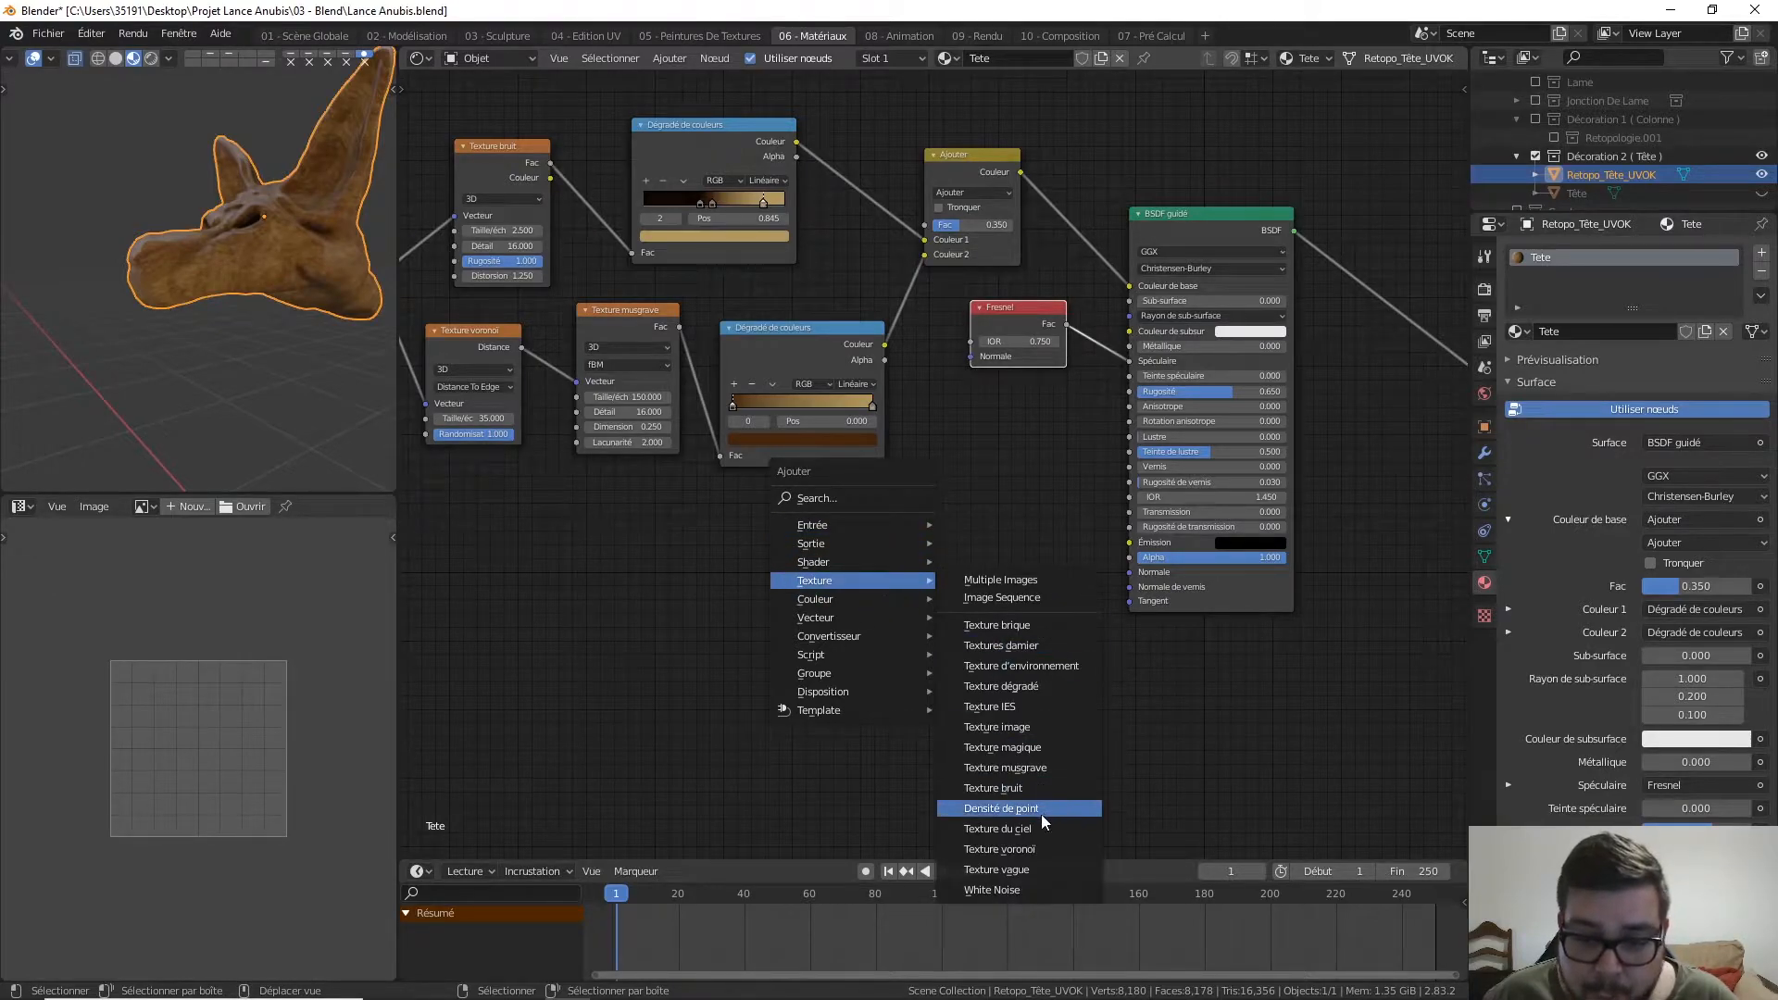
pyautogui.click(1036, 842)
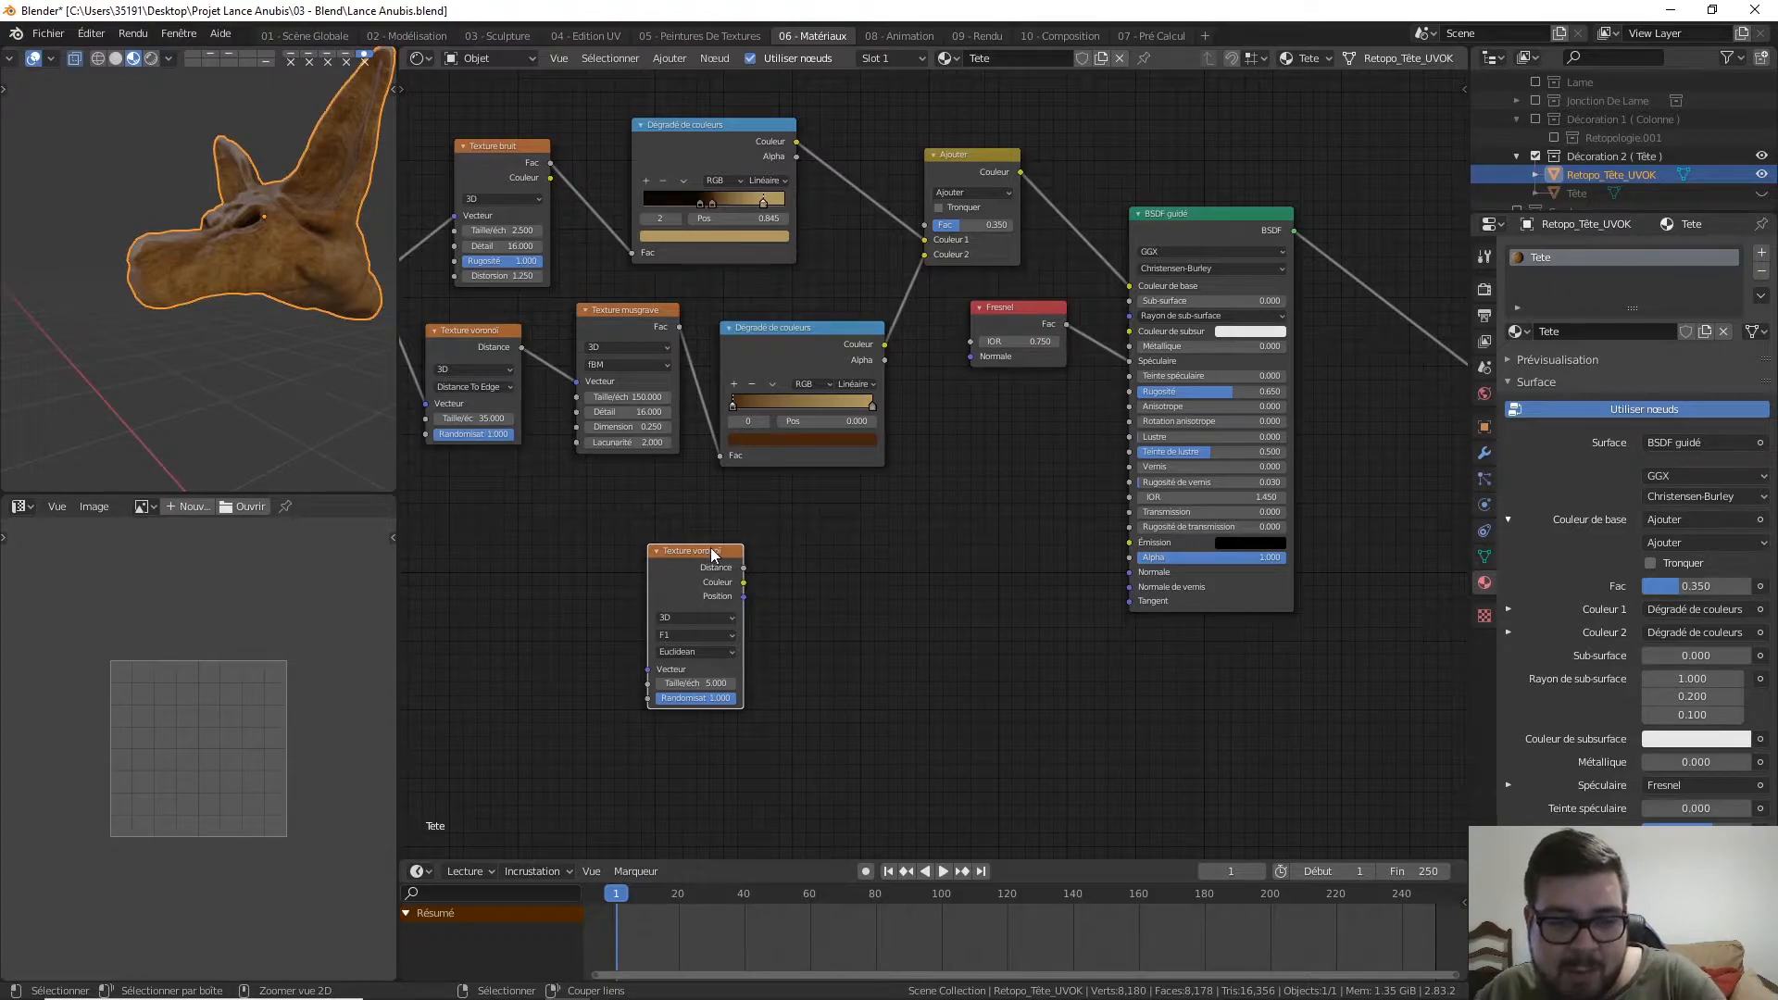
# Attach Placage and Coordonnées de texture nodes to the new Voronoi texture, using the Objet coordinates as the mapping vector
pyautogui.hotkey('ctrl', 't')
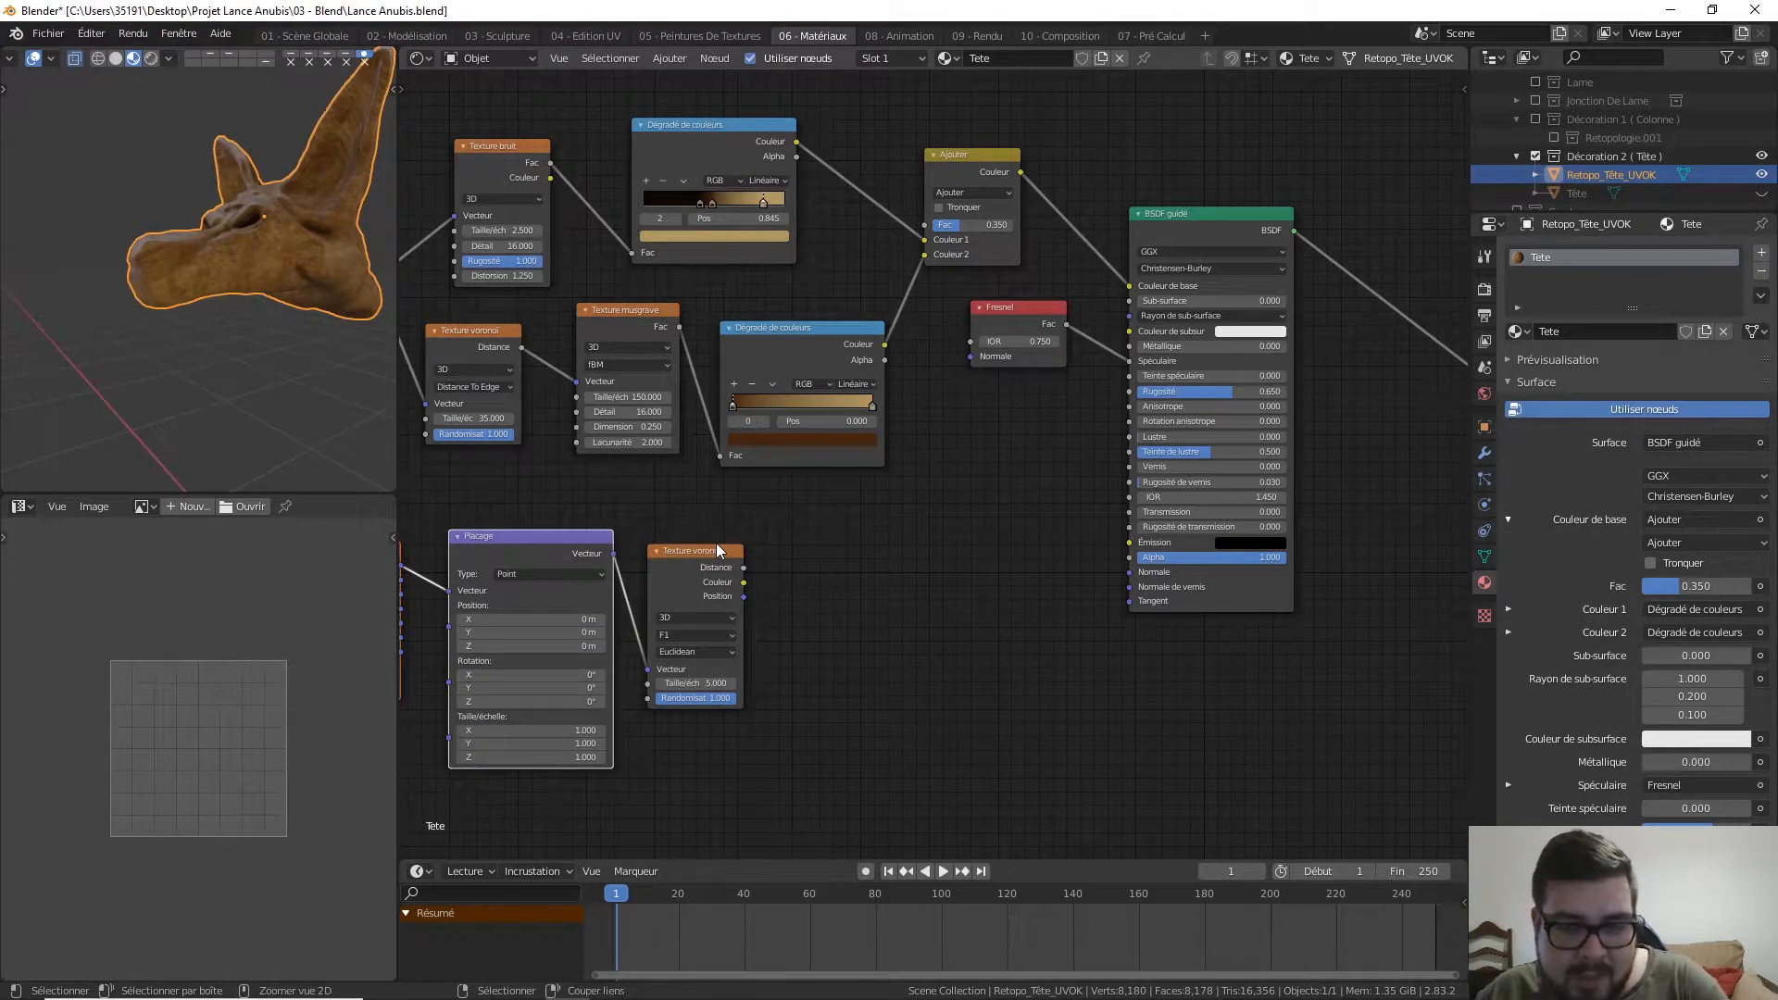
pyautogui.hotkey('ctrl', 'z')
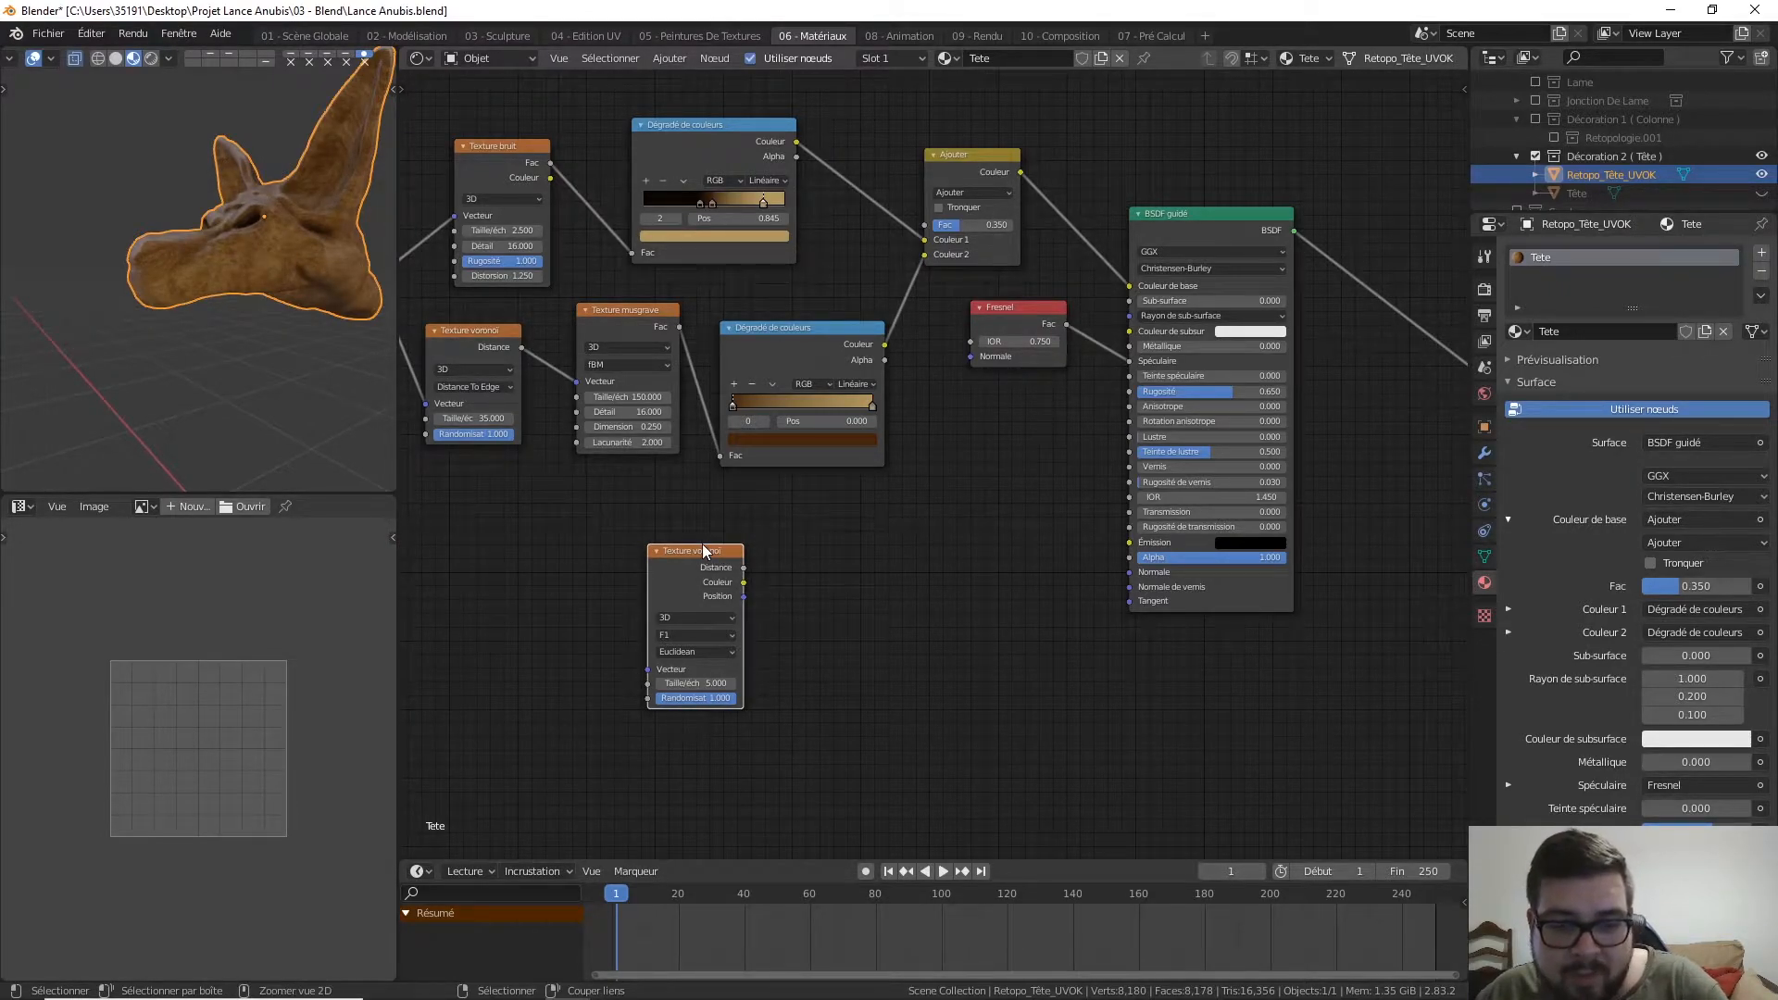
pyautogui.hotkey('ctrl', 't')
pyautogui.moveTo(663, 508); pyautogui.dragTo(824, 509, button='middle')
pyautogui.moveTo(565, 586); pyautogui.dragTo(613, 567)
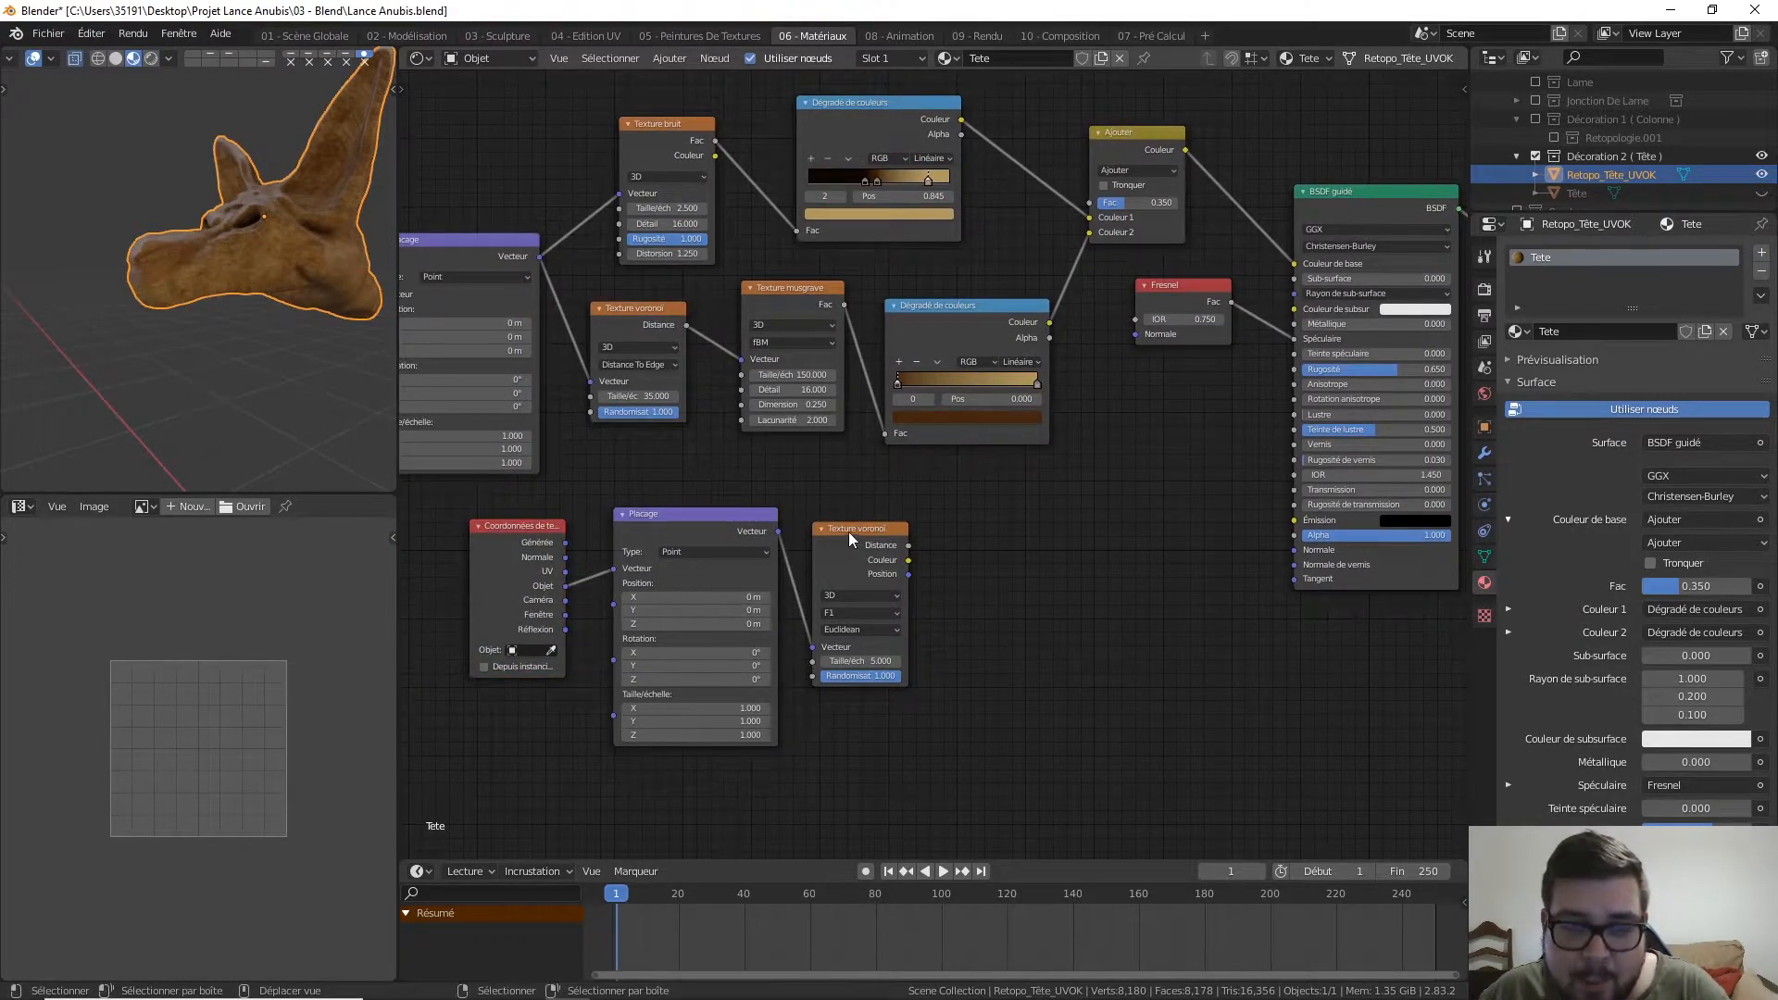
# Preview the new Voronoi texture on the head and set its scale to 1500
pyautogui.keyDown('ctrl'); pyautogui.keyDown('shift'); pyautogui.click(874, 528); pyautogui.keyUp('shift'); pyautogui.keyUp('ctrl')
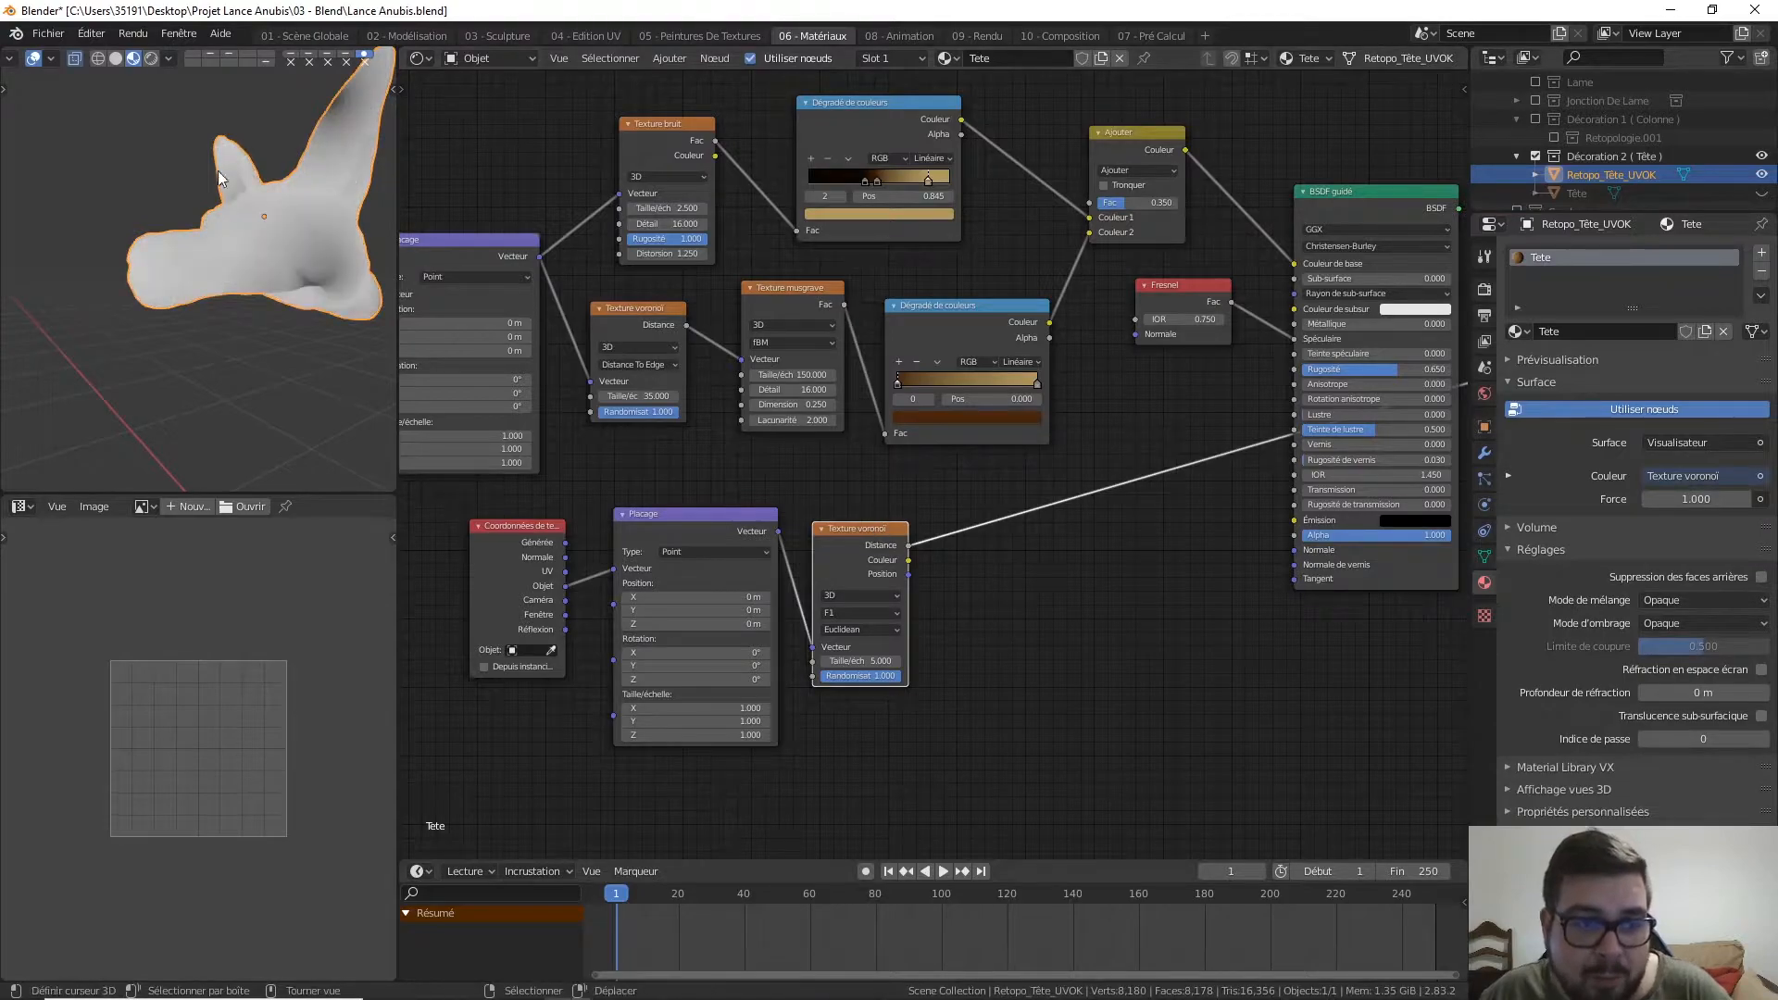
pyautogui.scroll(2, 884, 657)
pyautogui.click(833, 734)
pyautogui.write('5.0')
pyautogui.write('1500')
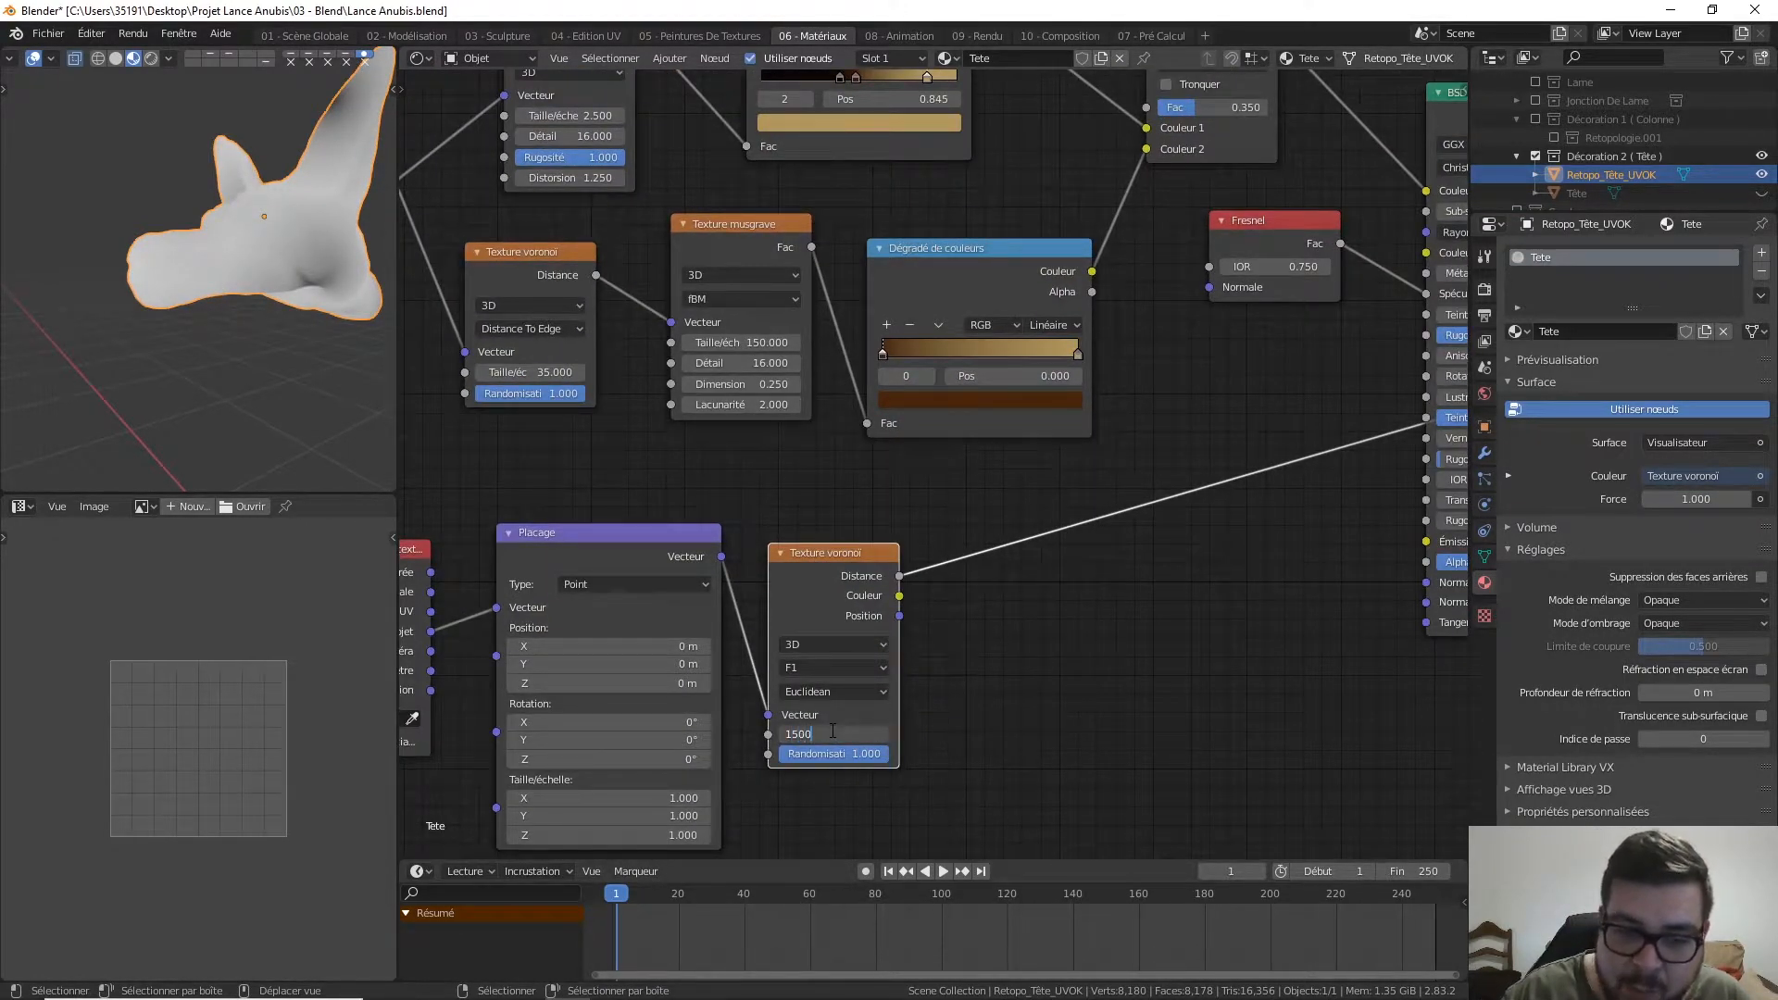
pyautogui.press('Return')
pyautogui.scroll(6, 291, 305)
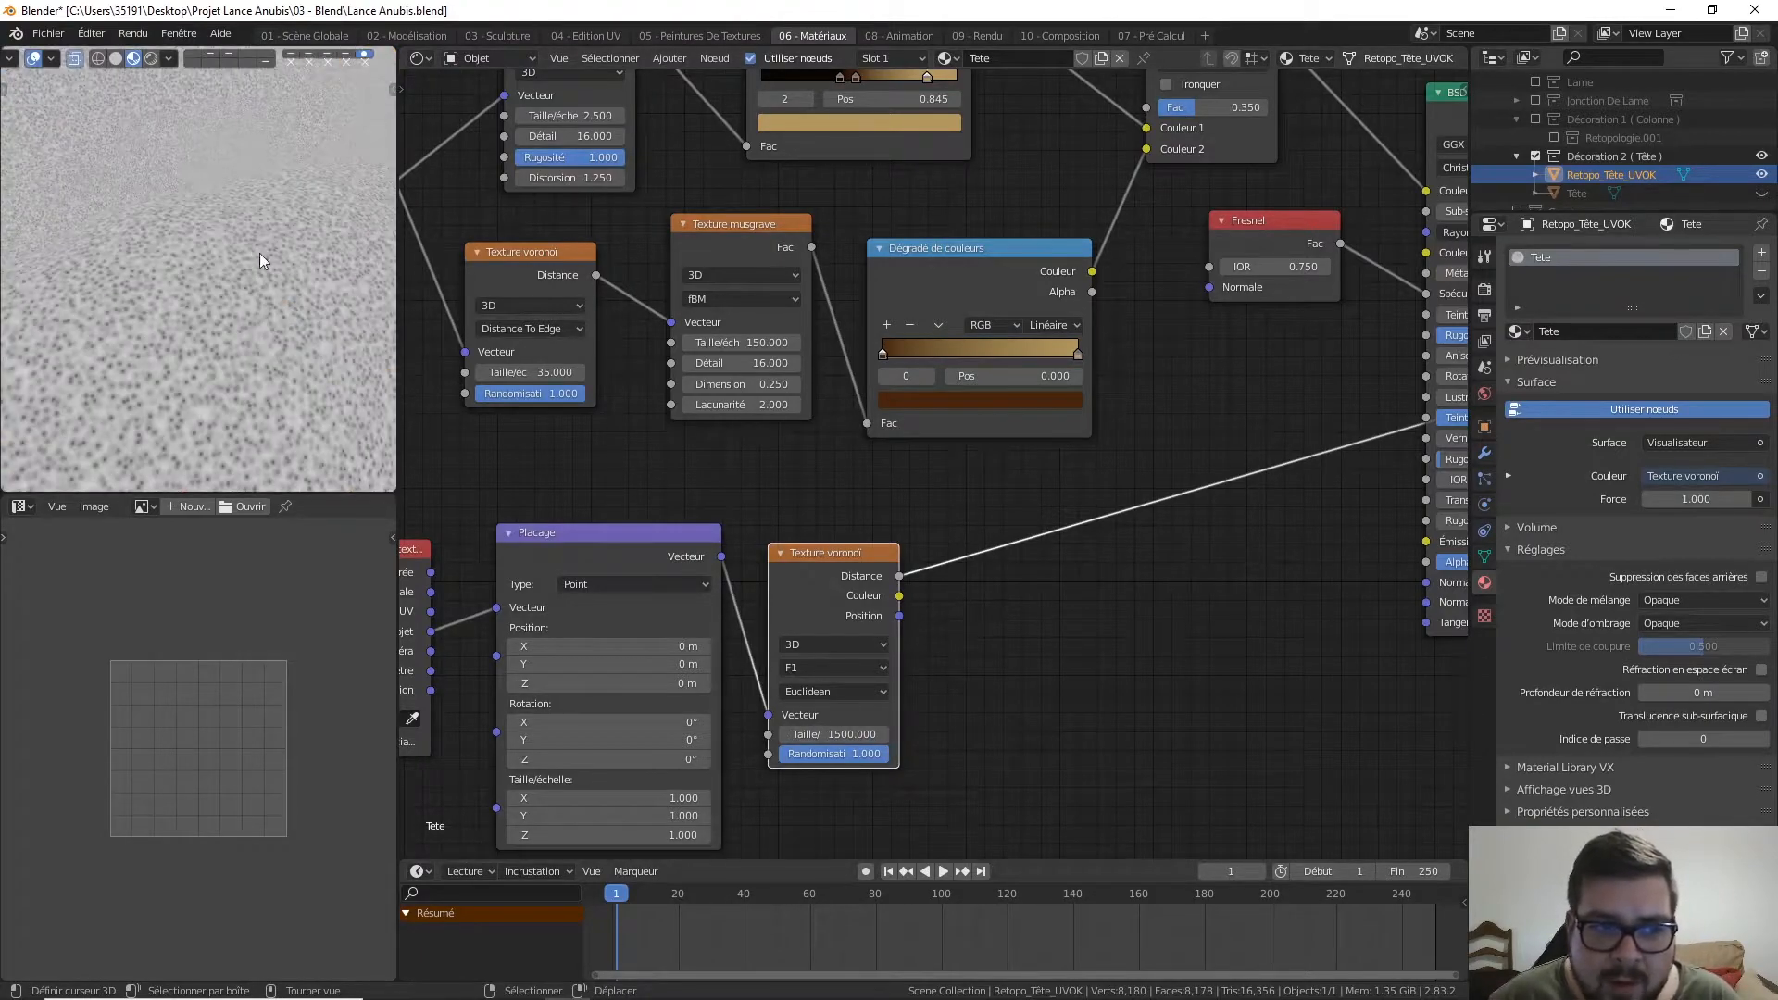
pyautogui.scroll(-3, 236, 385)
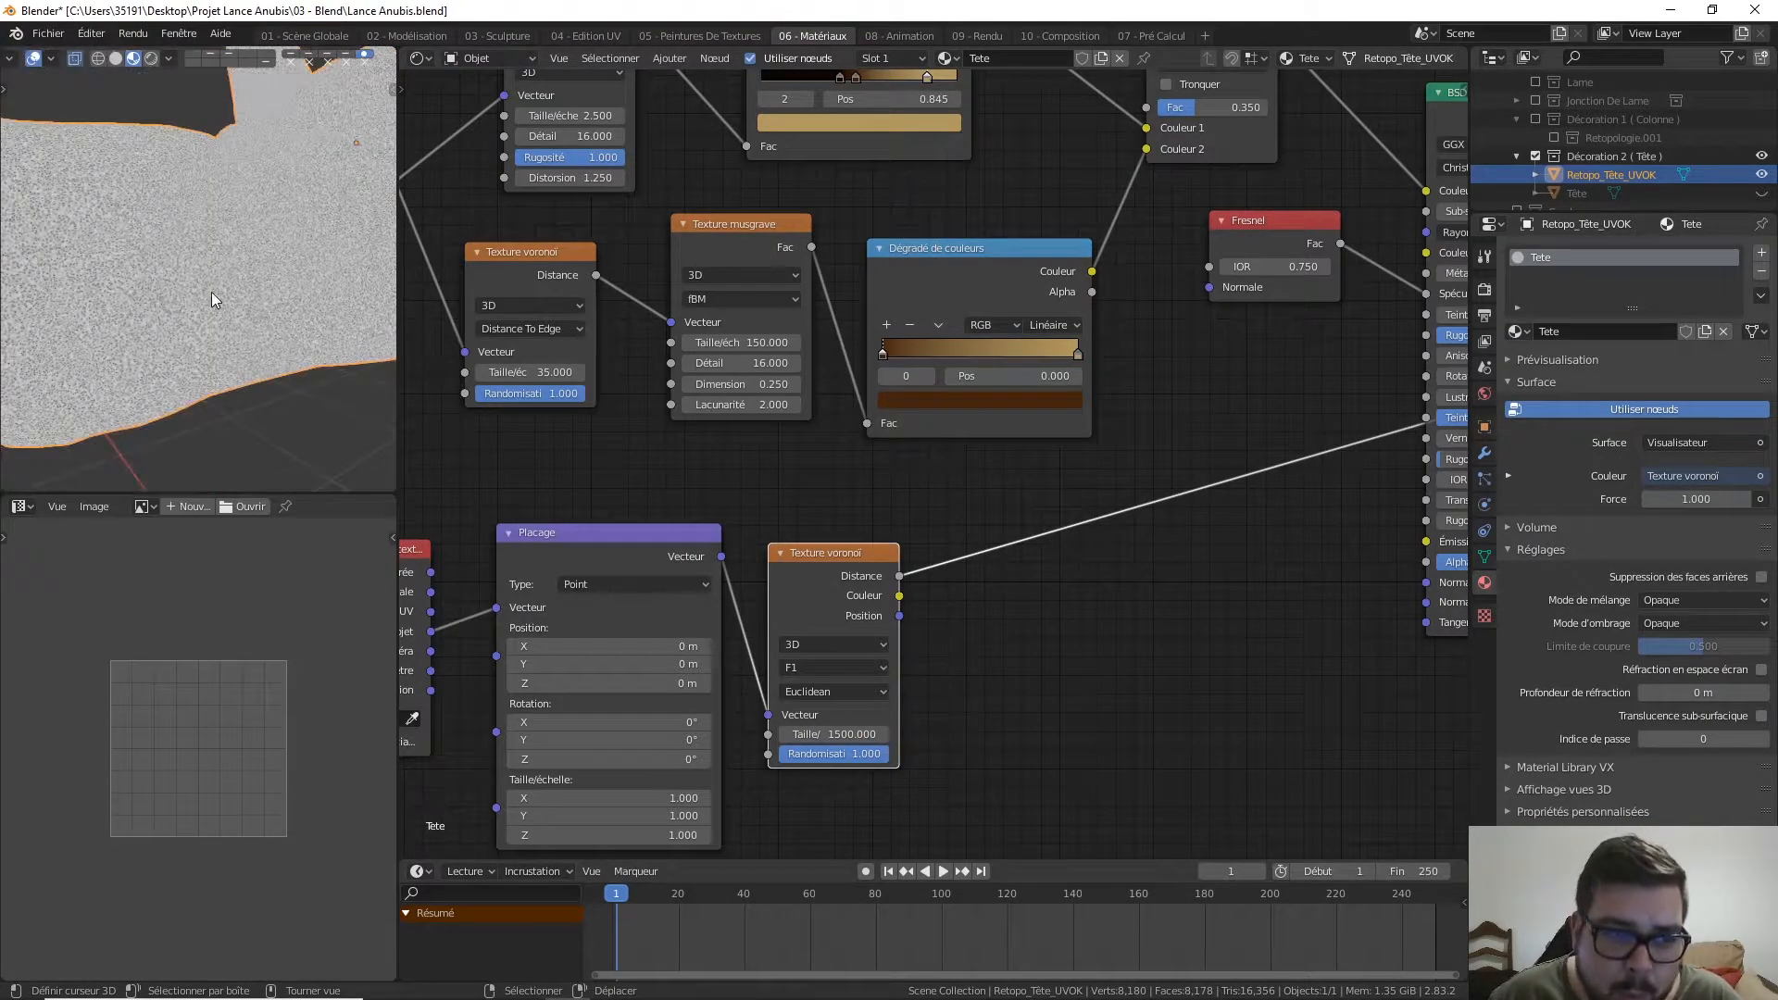
# Add a Bump node, feed the Voronoi Distance into its Hauteur, and link its Normale output to the BSDF guidé Normale
pyautogui.moveTo(982, 578); pyautogui.dragTo(845, 581, button='middle')
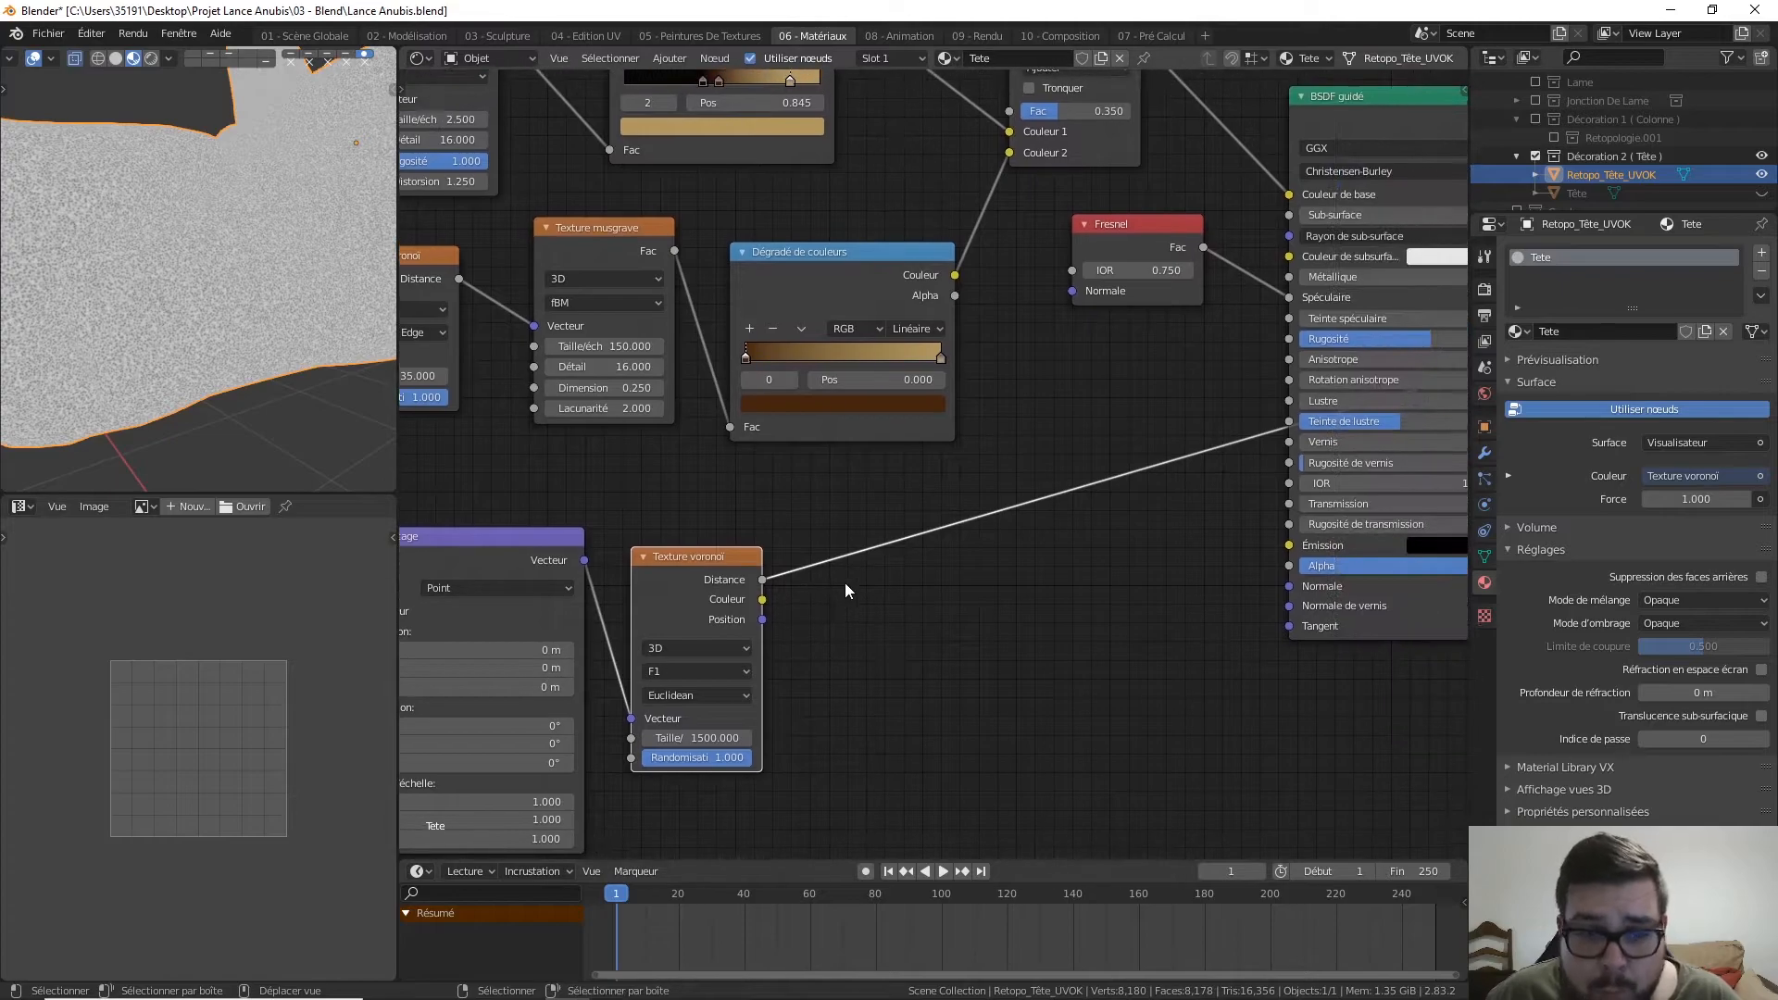
pyautogui.hotkey('shift', 'a')
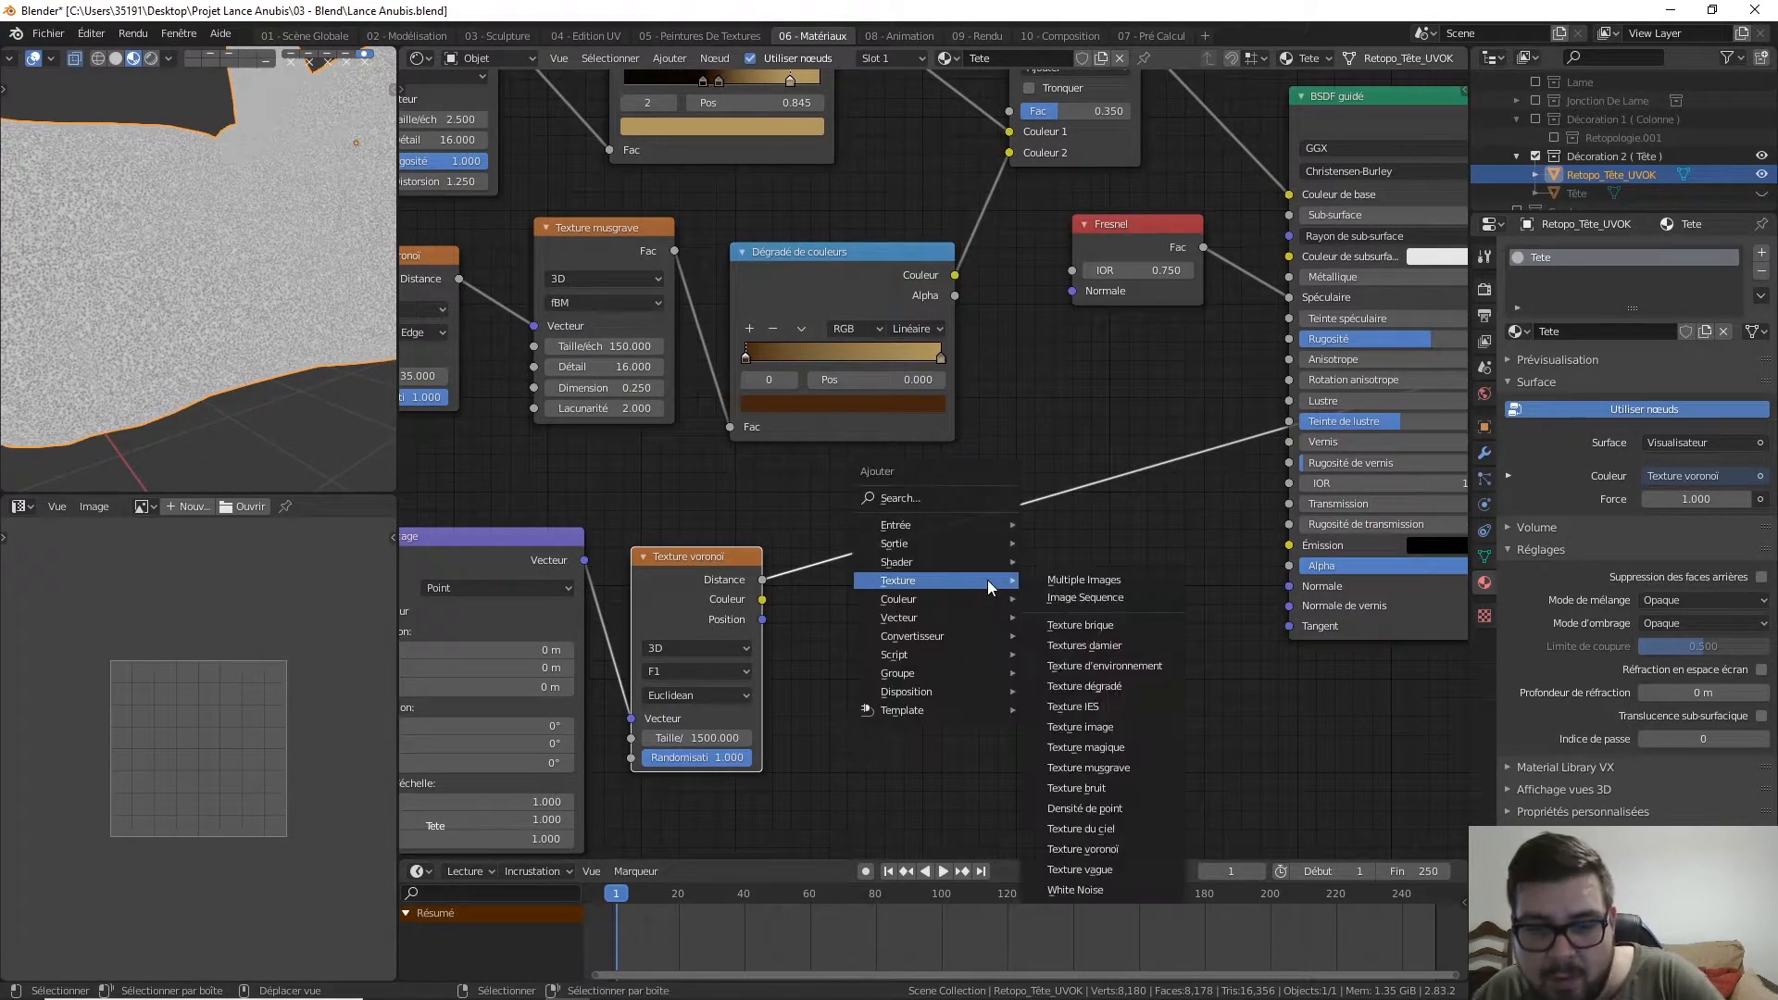
pyautogui.moveTo(926, 615)
pyautogui.click(1060, 616)
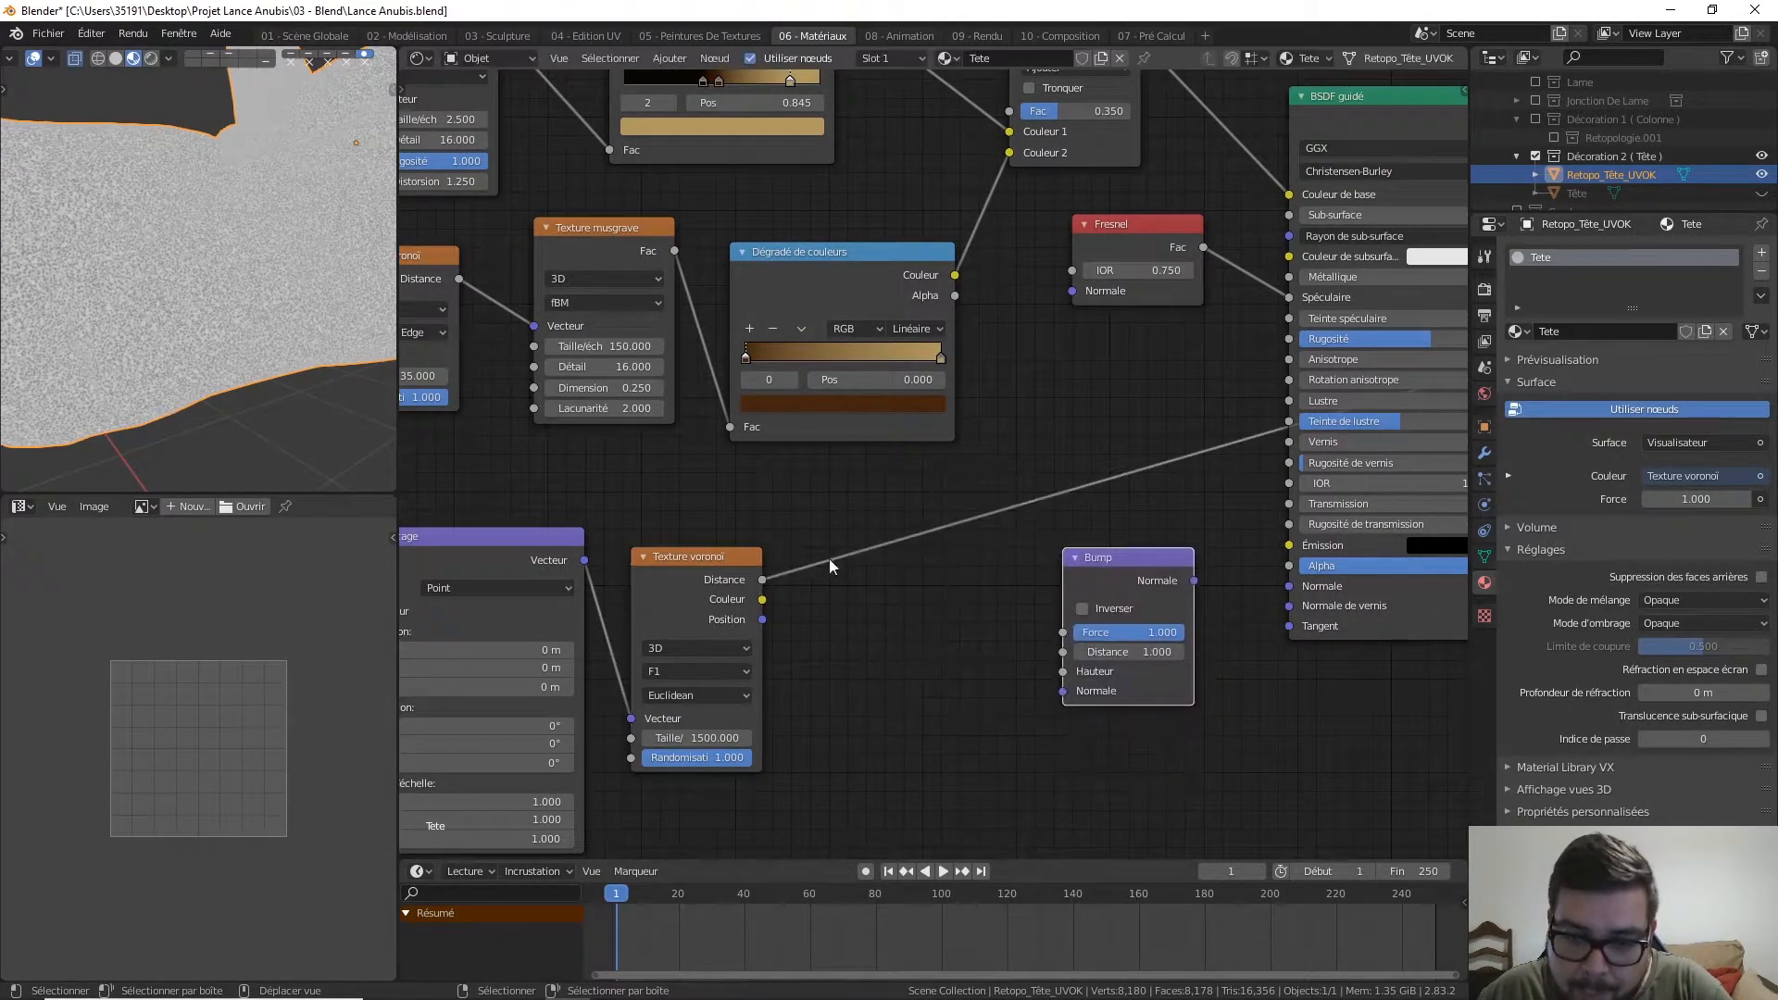
pyautogui.moveTo(762, 580); pyautogui.dragTo(1062, 671)
pyautogui.moveTo(1193, 581); pyautogui.dragTo(1289, 586)
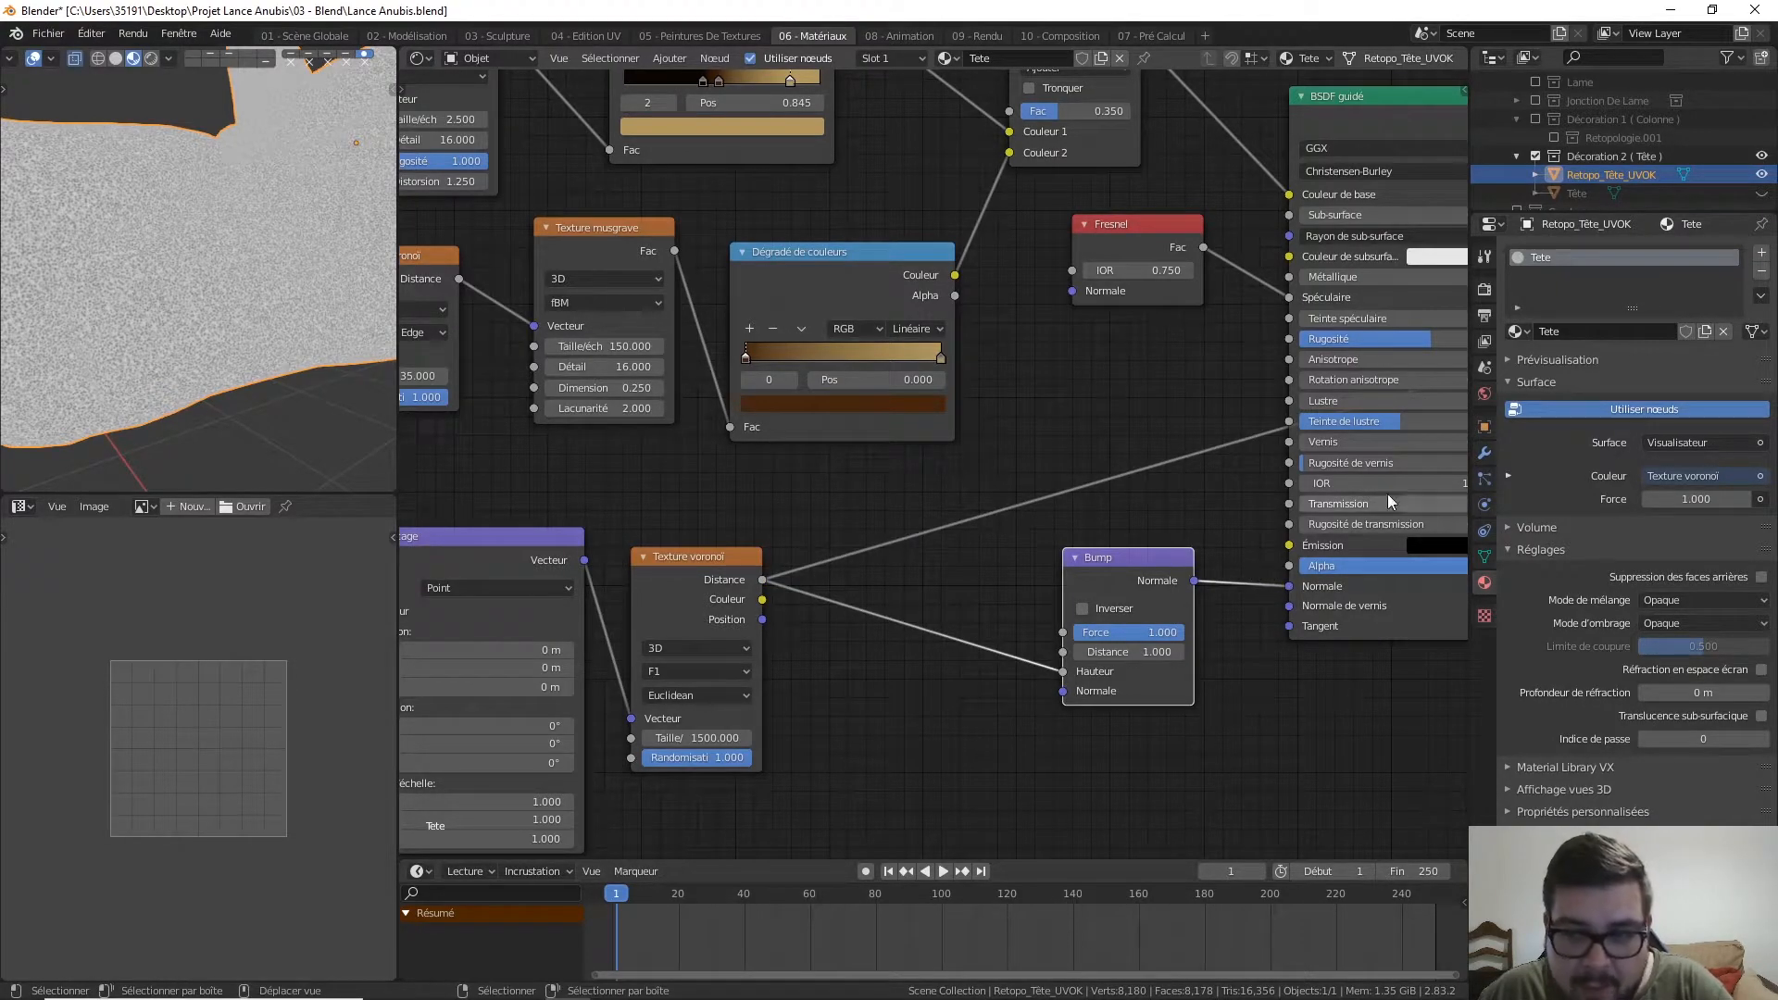
# Switch the surface output back to the BSDF guidé shader and inspect the bump on the head
pyautogui.keyDown('ctrl'); pyautogui.keyDown('shift'); pyautogui.click(1408, 99); pyautogui.keyUp('shift'); pyautogui.keyUp('ctrl')
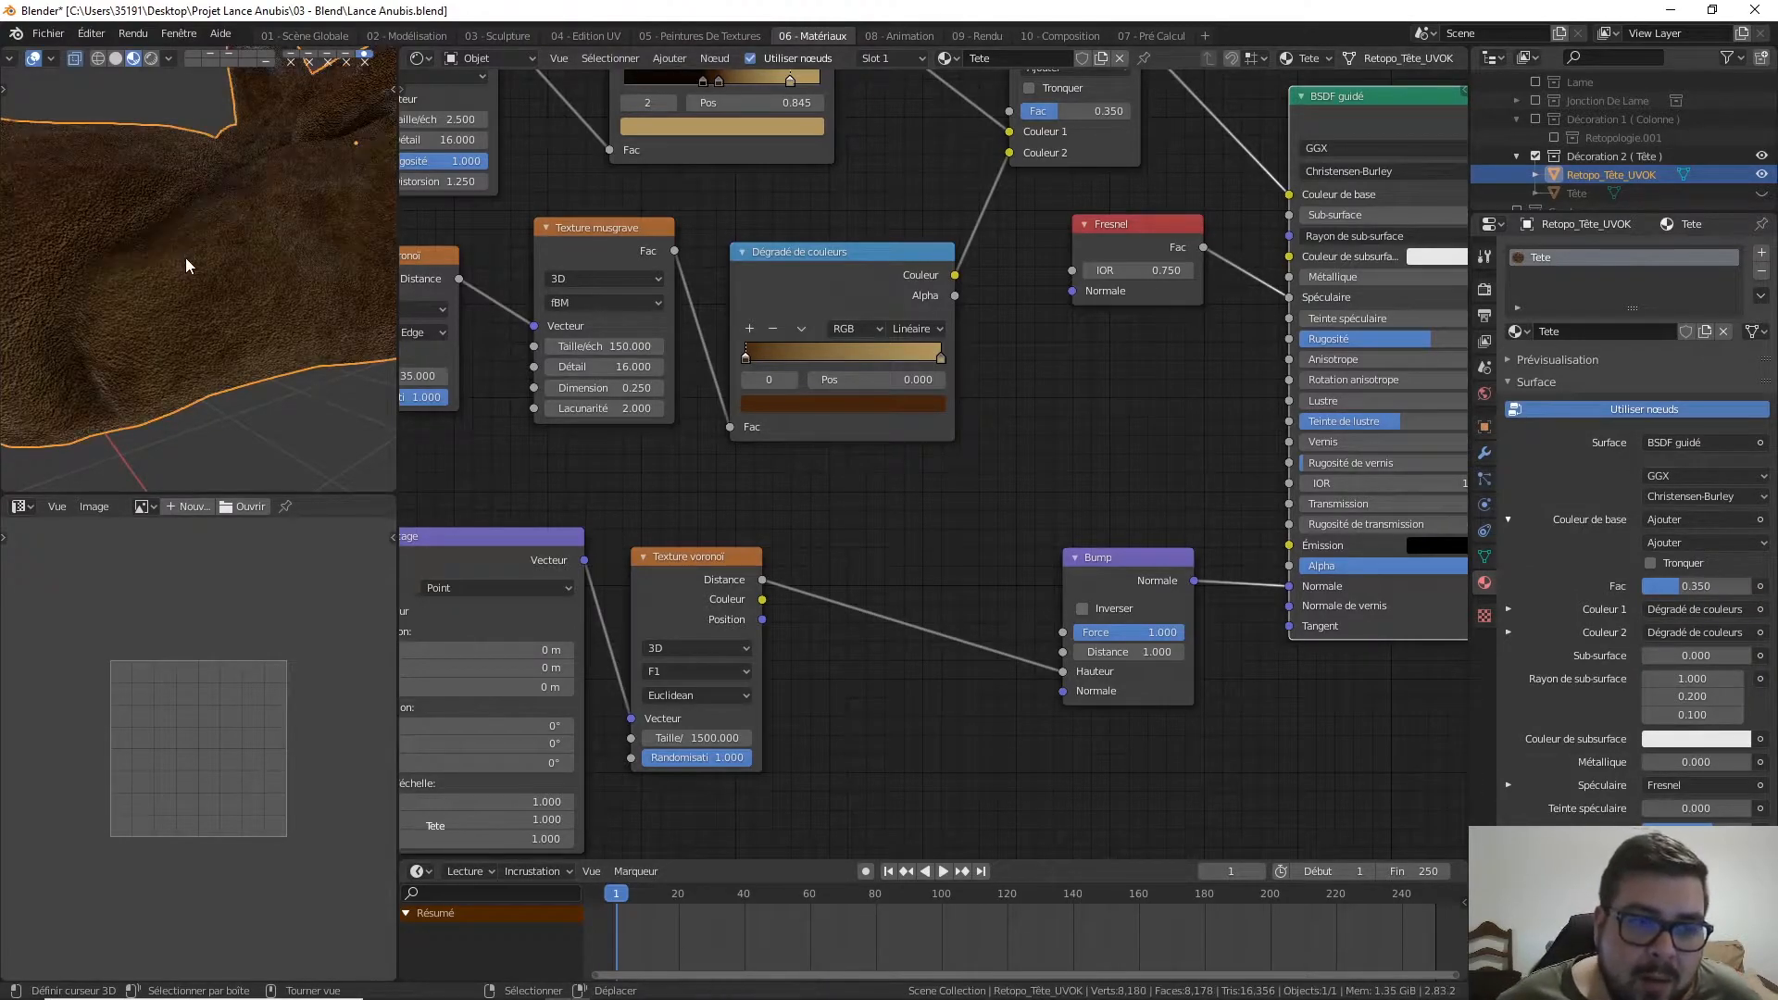
pyautogui.moveTo(197, 269)
pyautogui.mouseDown(button='middle')
pyautogui.moveTo(243, 274)
pyautogui.moveTo(225, 275)
pyautogui.mouseUp(button='middle')
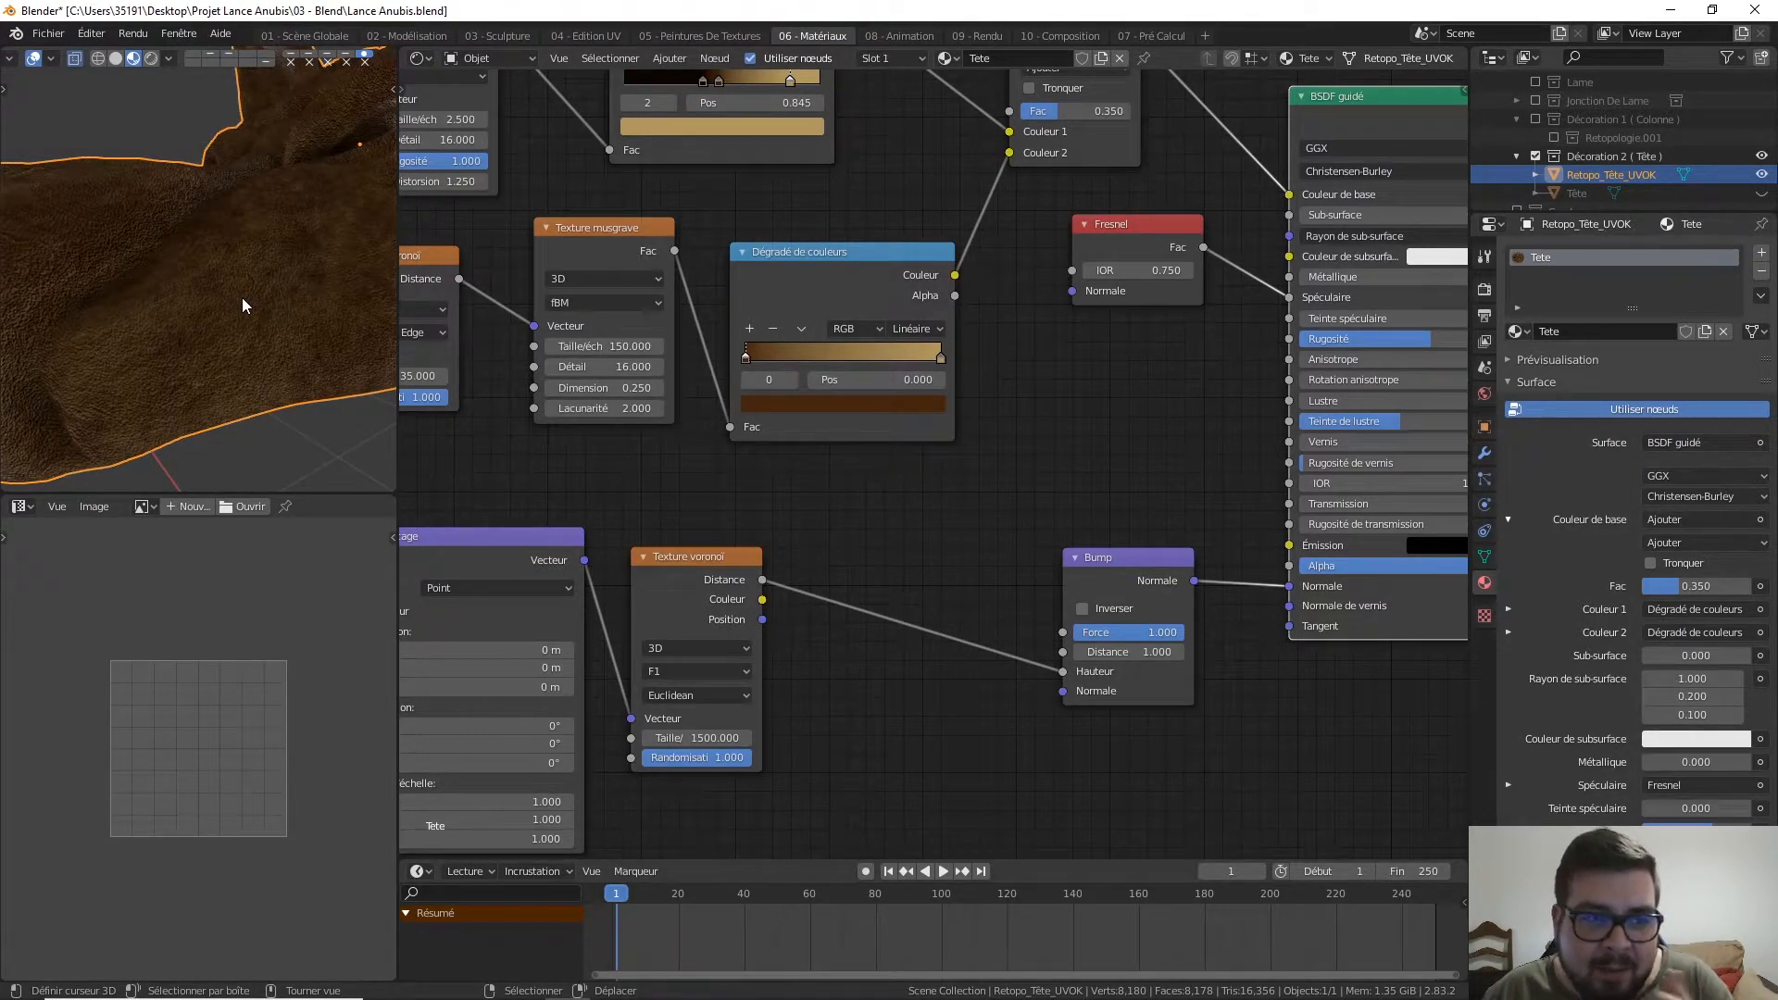
pyautogui.moveTo(246, 297); pyautogui.dragTo(271, 359, button='middle')
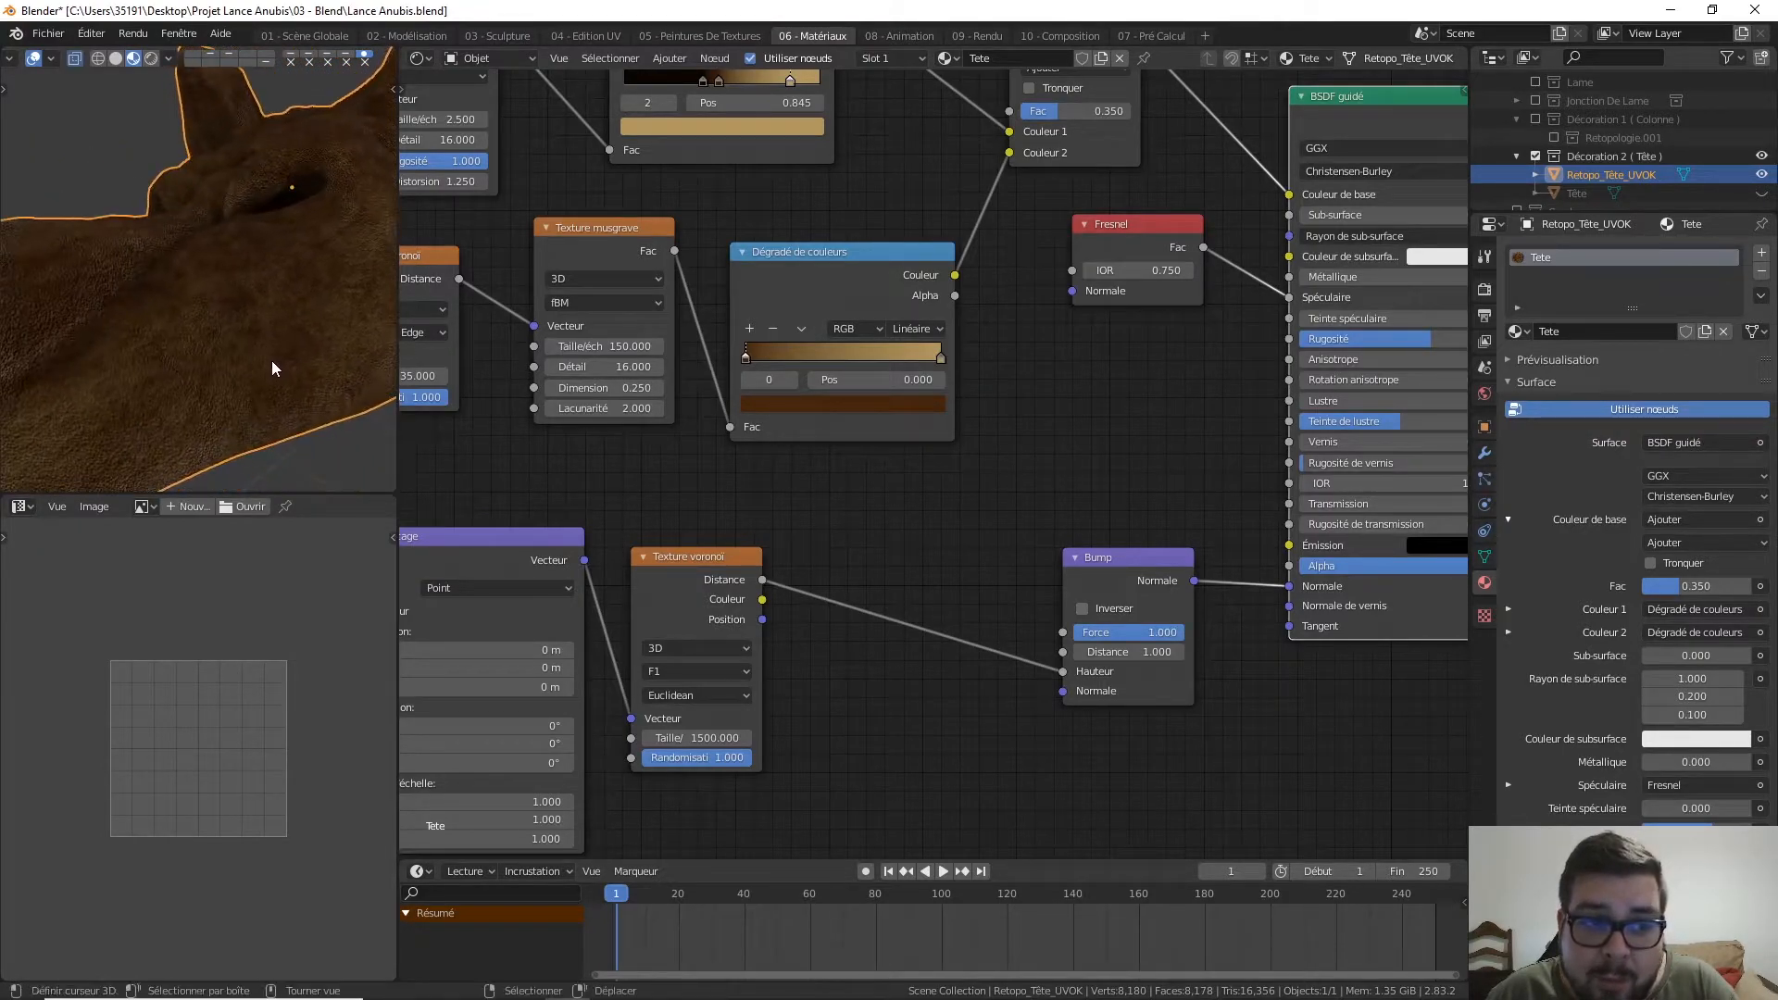
# Set the Bump node's Distance to 0.1 and its Force to 0.65
pyautogui.click(1133, 651)
pyautogui.write('0.1')
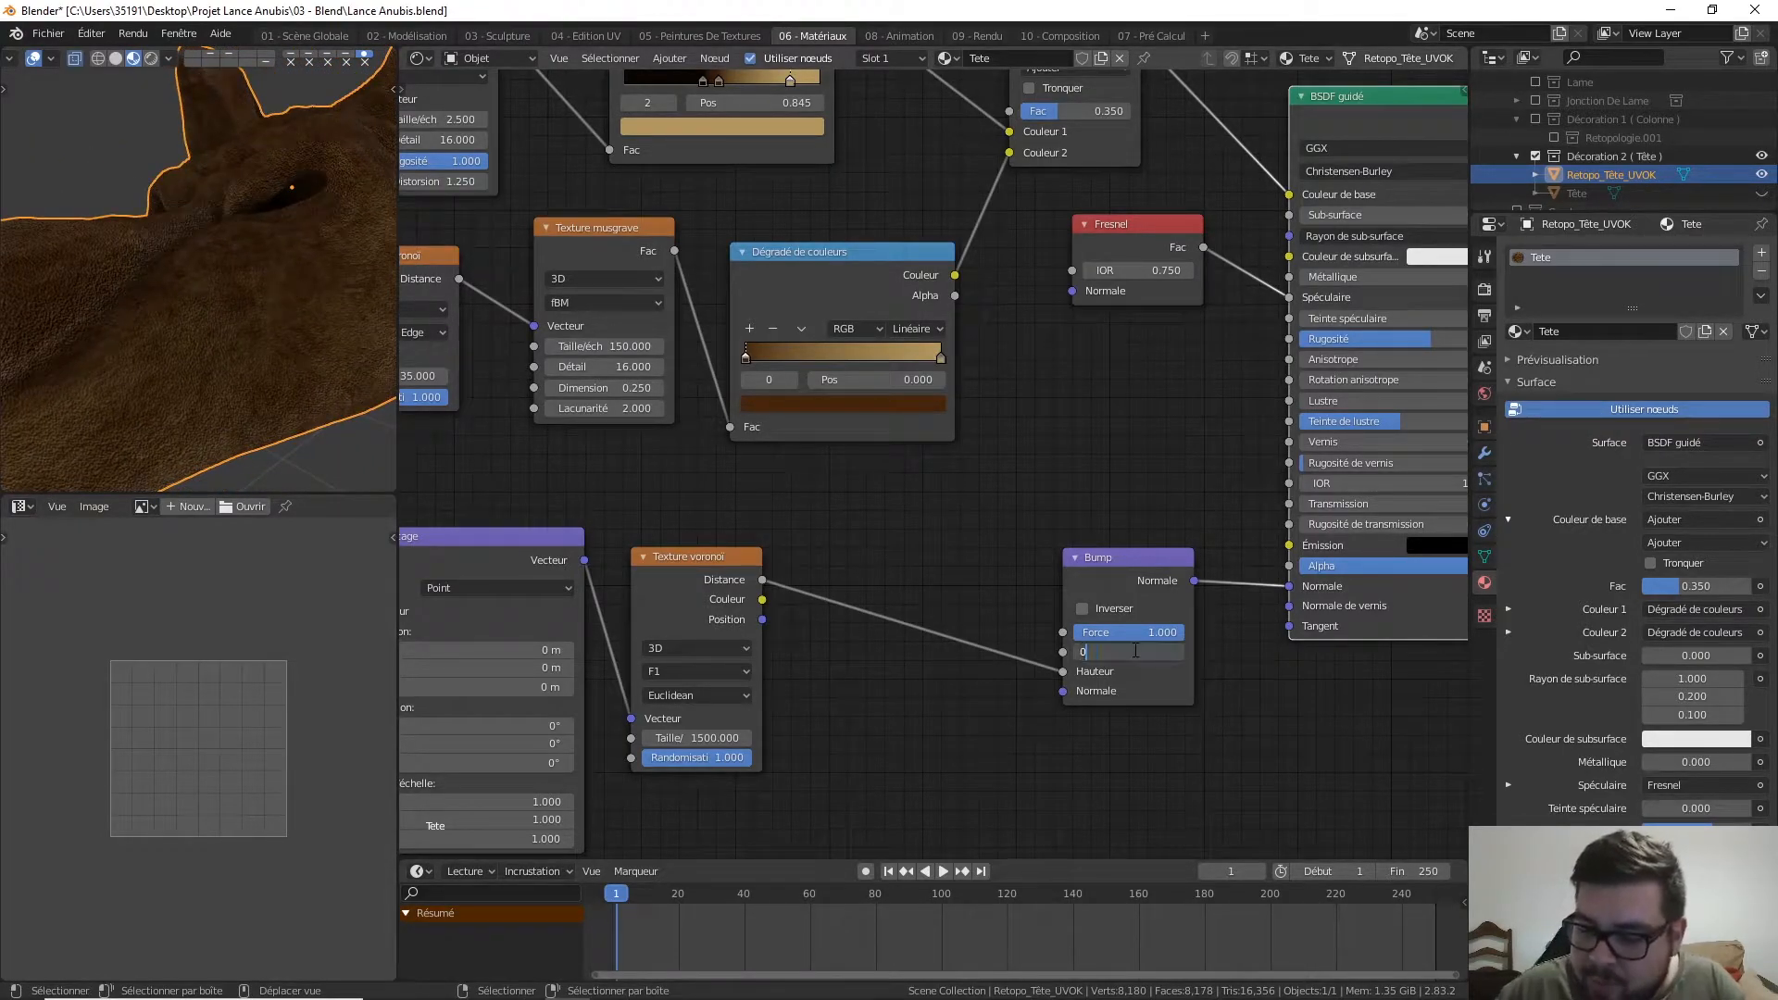
pyautogui.press('Return')
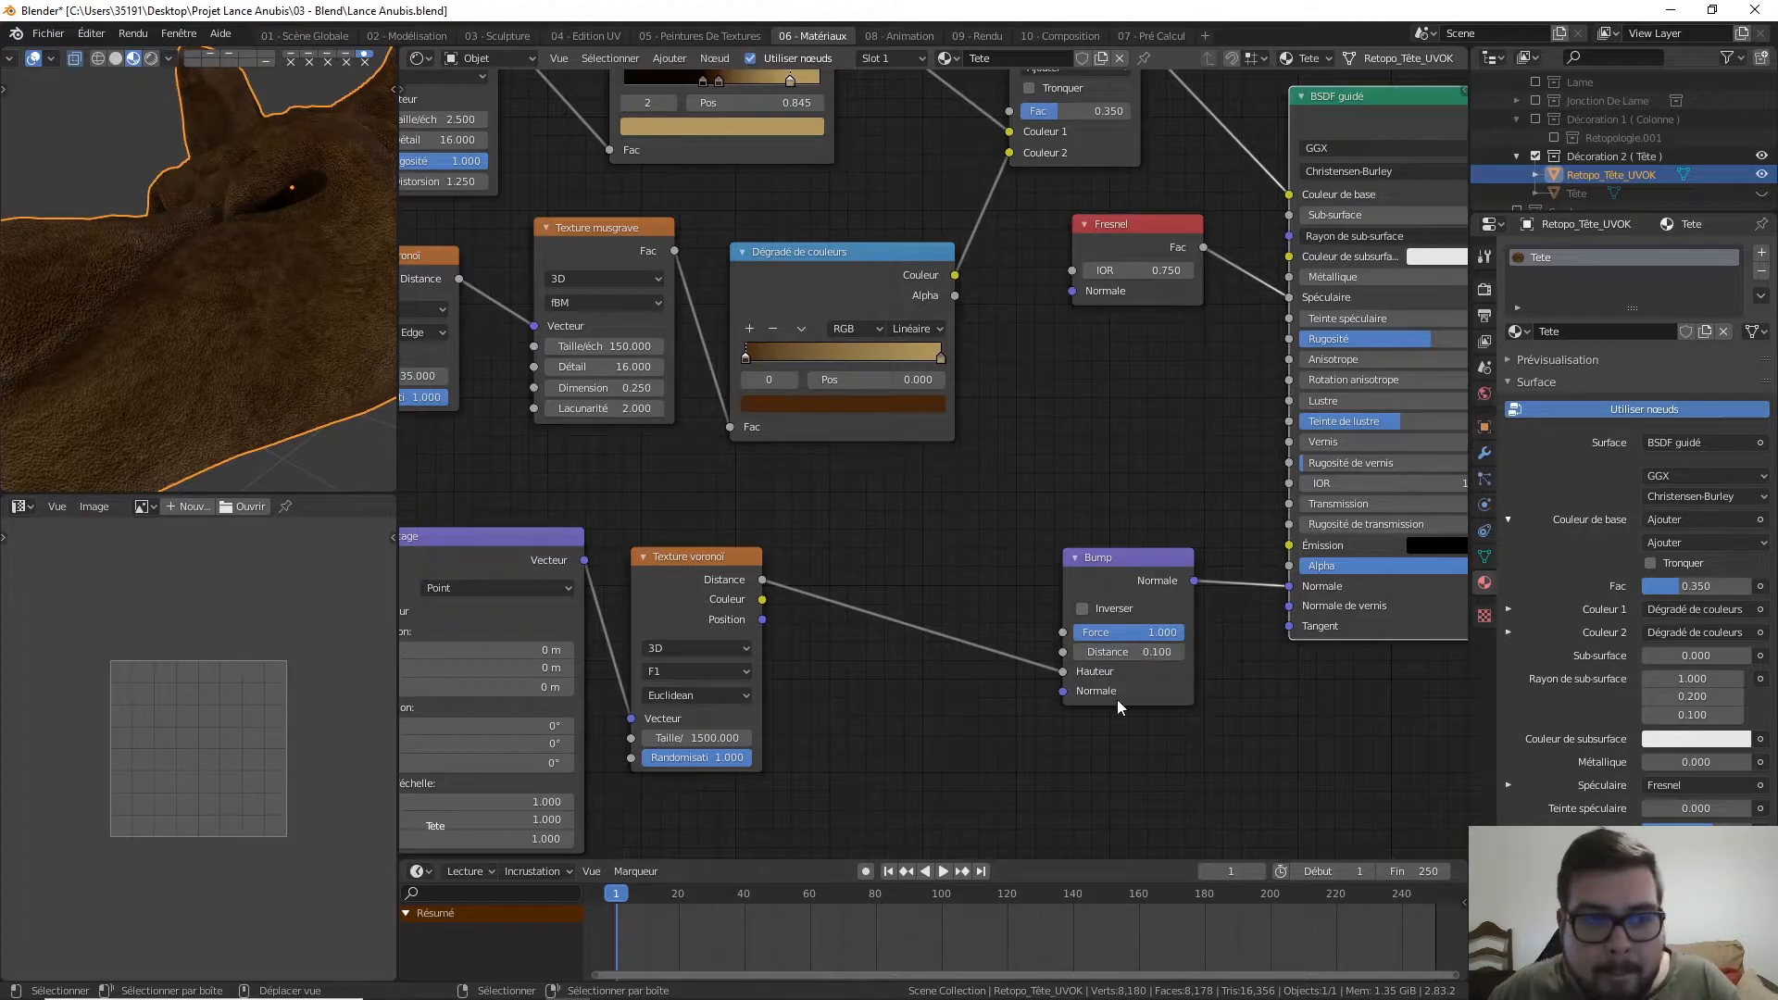
pyautogui.click(1116, 629)
pyautogui.write('0')
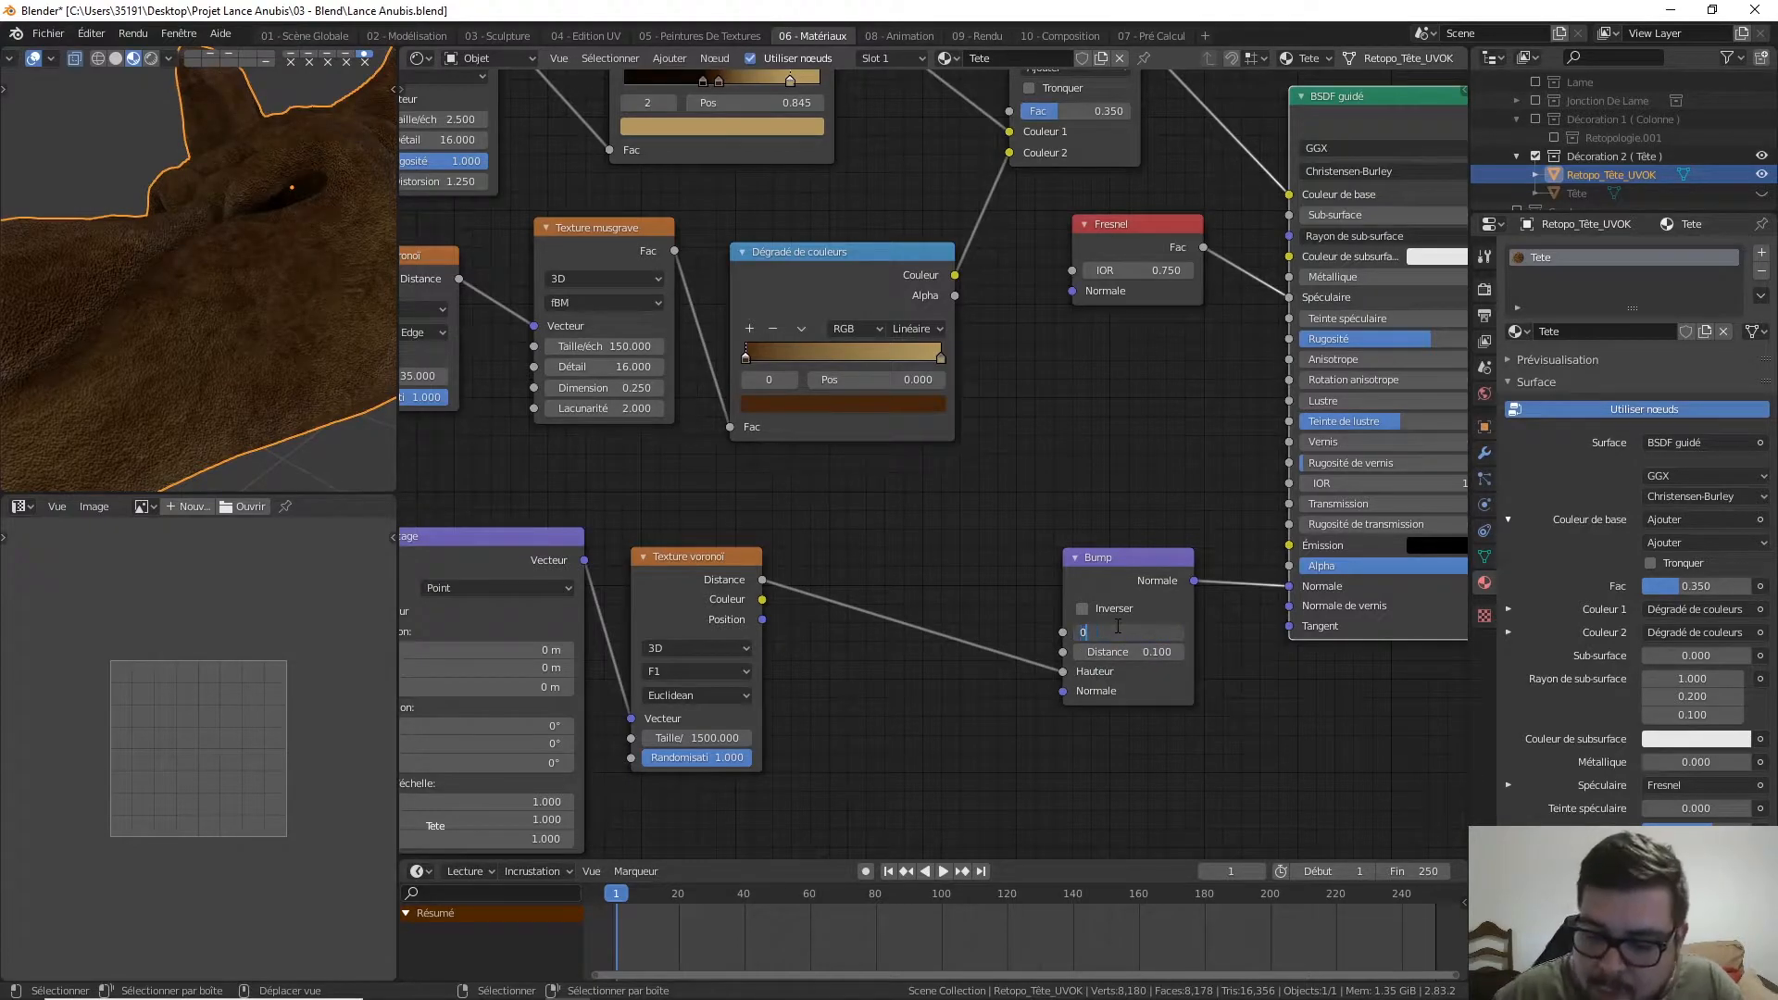
pyautogui.write('.65')
pyautogui.press('Return')
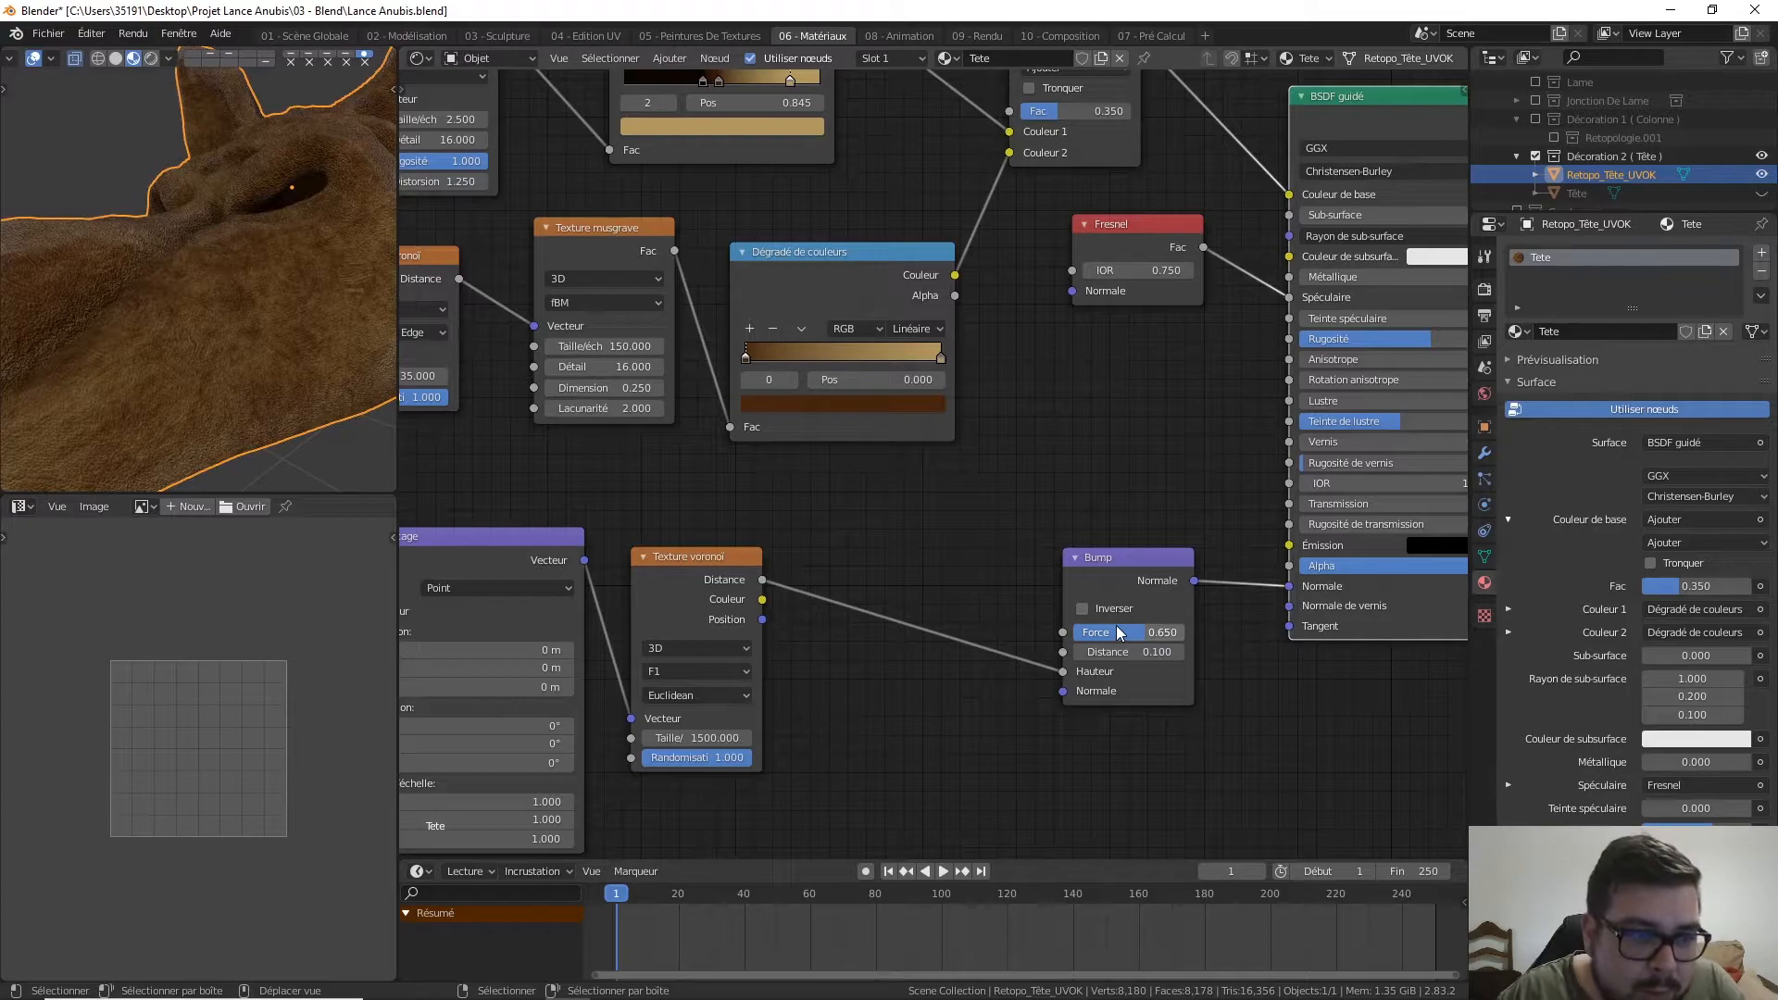
# Connect the Bump node's Normale output to the Normale input of the Fresnel node
pyautogui.moveTo(298, 335); pyautogui.dragTo(300, 254, button='middle')
pyautogui.scroll(-3, 207, 236)
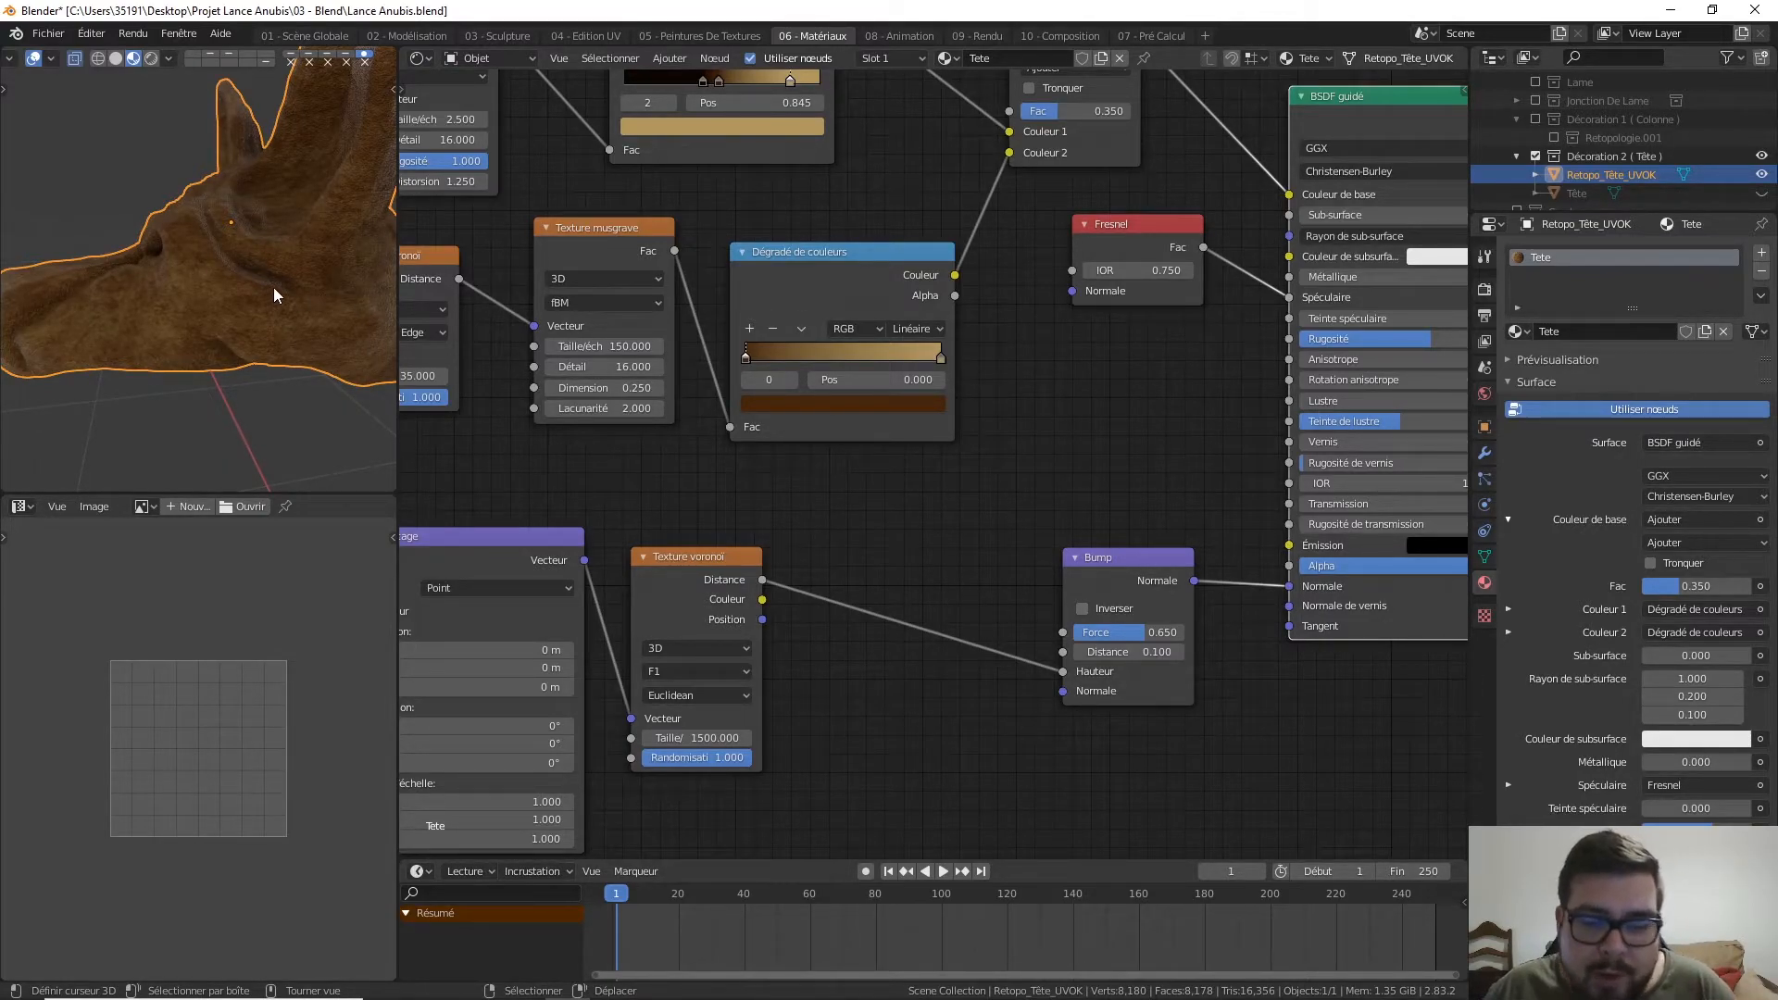
pyautogui.scroll(-3, 1103, 294)
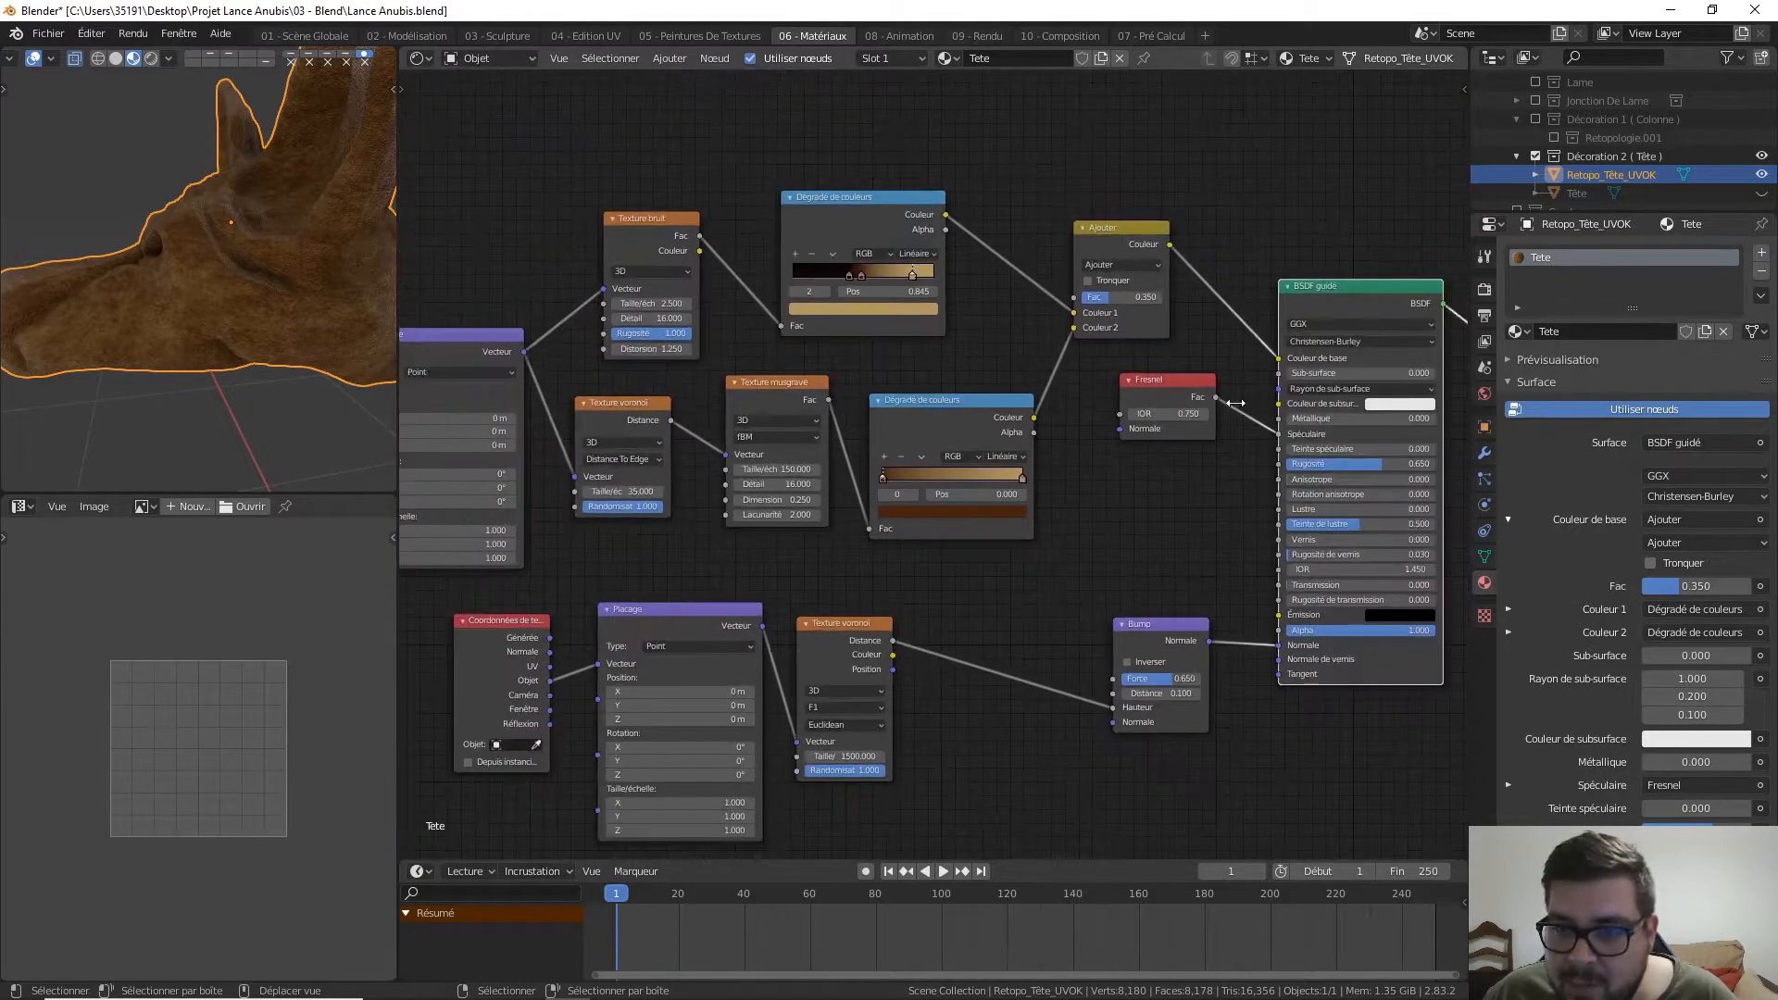
pyautogui.moveTo(1210, 642); pyautogui.dragTo(1123, 429)
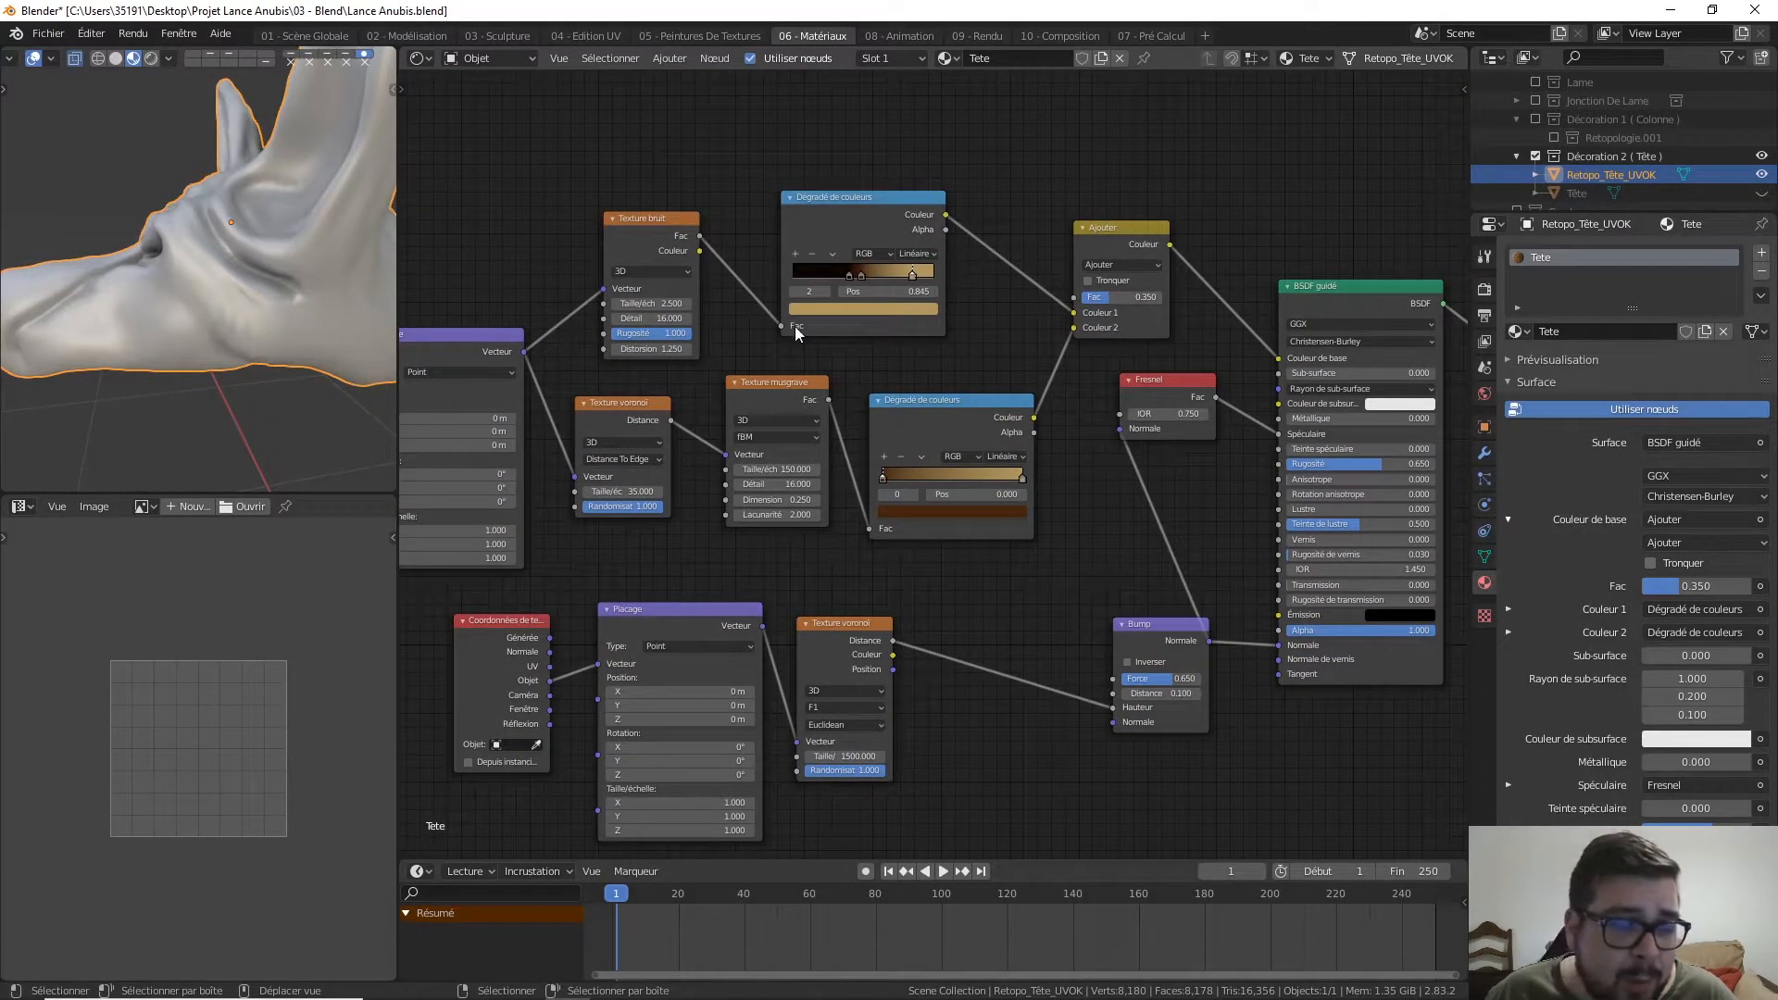
# Move the base colour branch of nodes upward, away from the bump branch, to free space between them
pyautogui.scroll(-3, 179, 314)
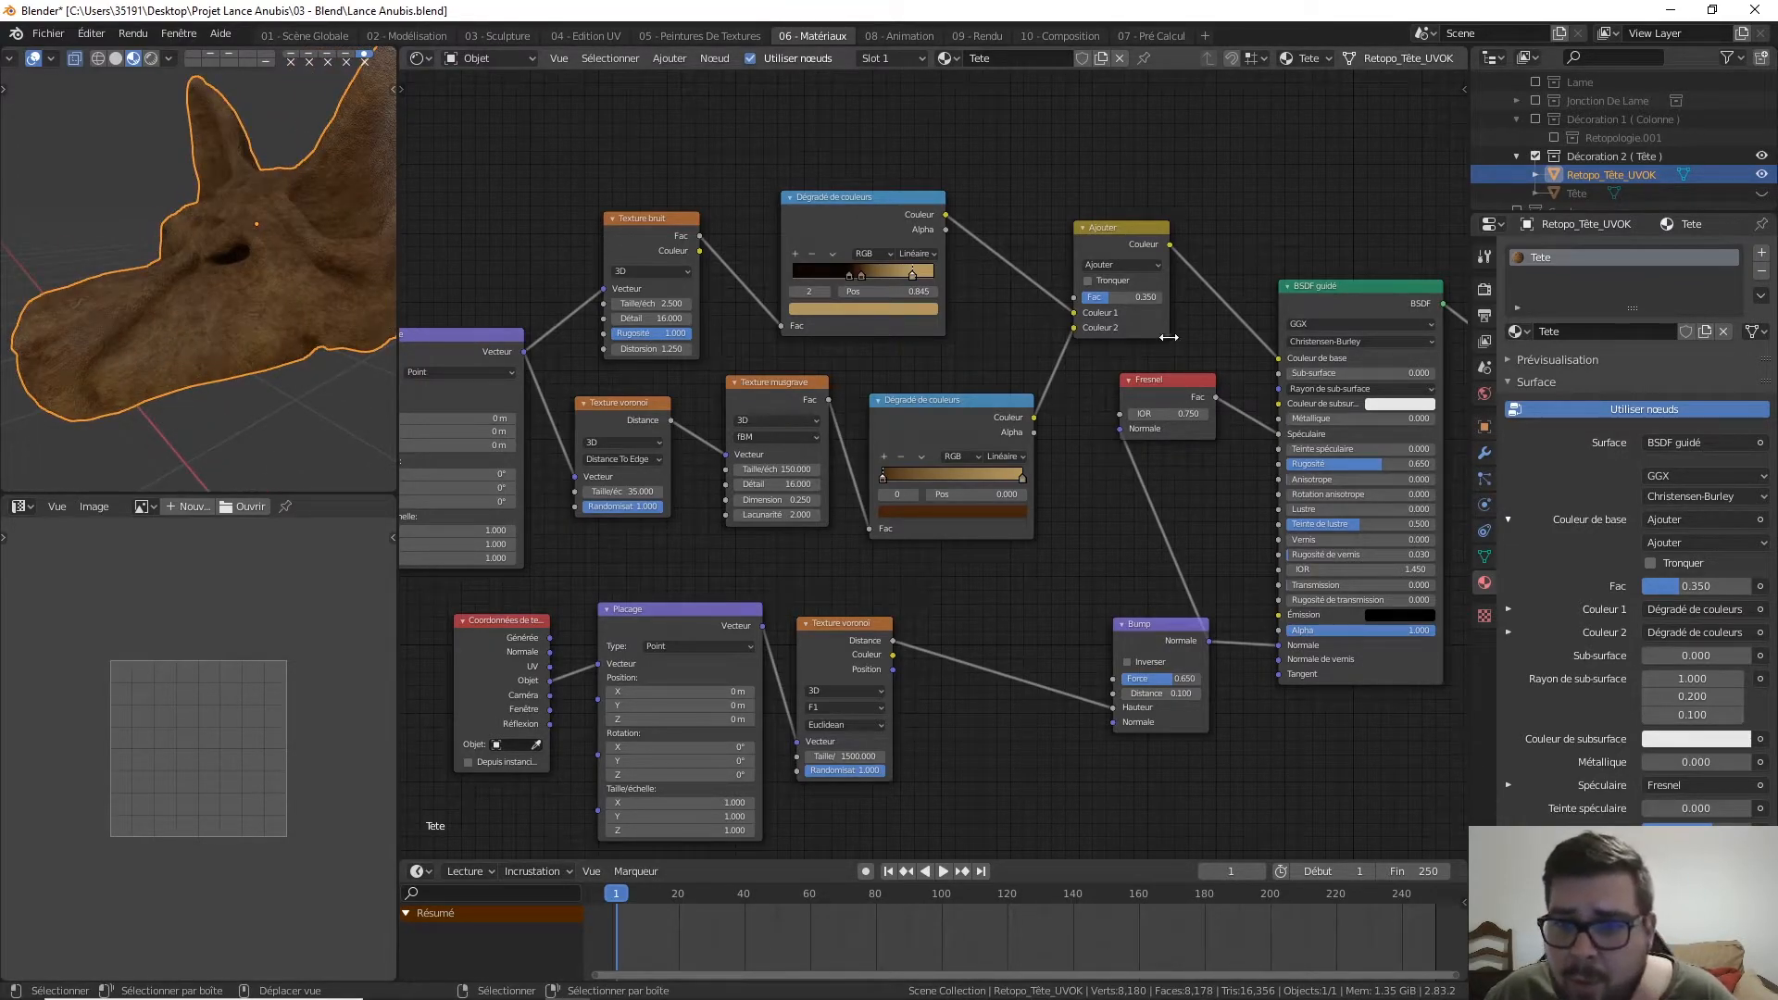
pyautogui.scroll(-2, 1170, 340)
pyautogui.moveTo(950, 180); pyautogui.dragTo(442, 454)
pyautogui.moveTo(1063, 180); pyautogui.dragTo(504, 472)
pyautogui.moveTo(828, 297); pyautogui.dragTo(818, 104)
pyautogui.moveTo(450, 381); pyautogui.dragTo(446, 164)
# Add an Occlusion ambiante input node beside the Fresnel node and feed the Bump node's Normale output into its Normale input
pyautogui.hotkey('shift', 'a')
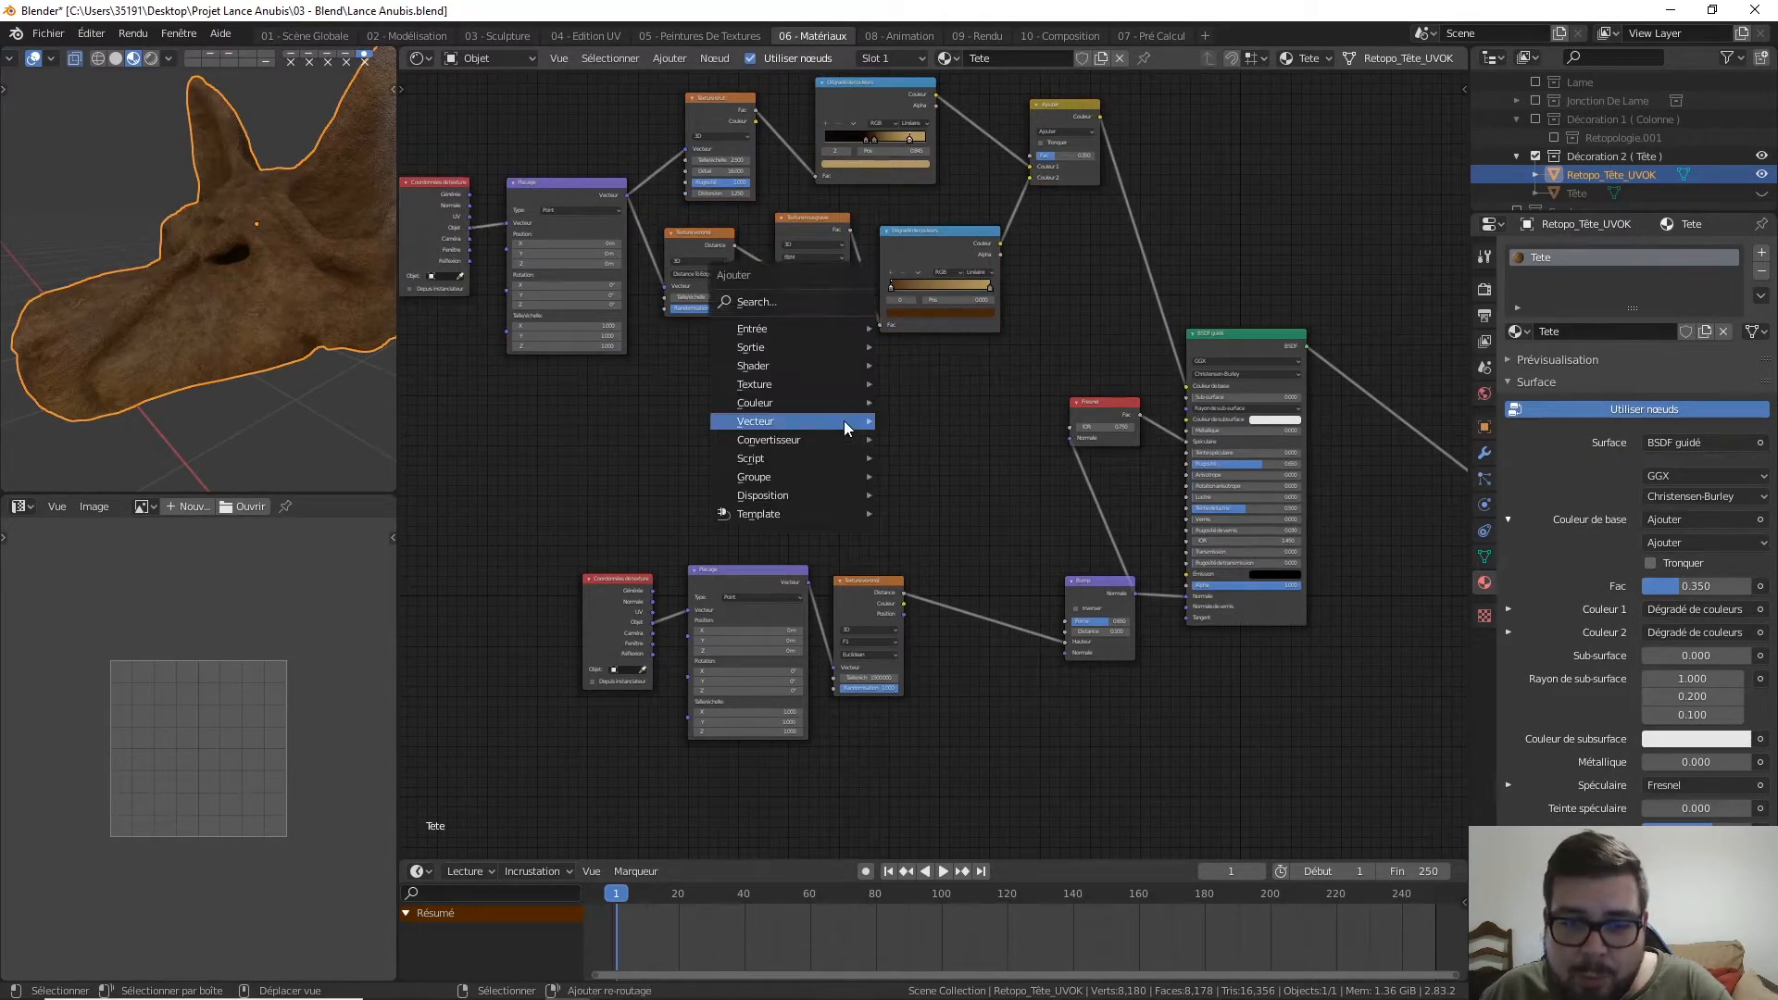
pyautogui.moveTo(776, 330)
pyautogui.click(954, 356)
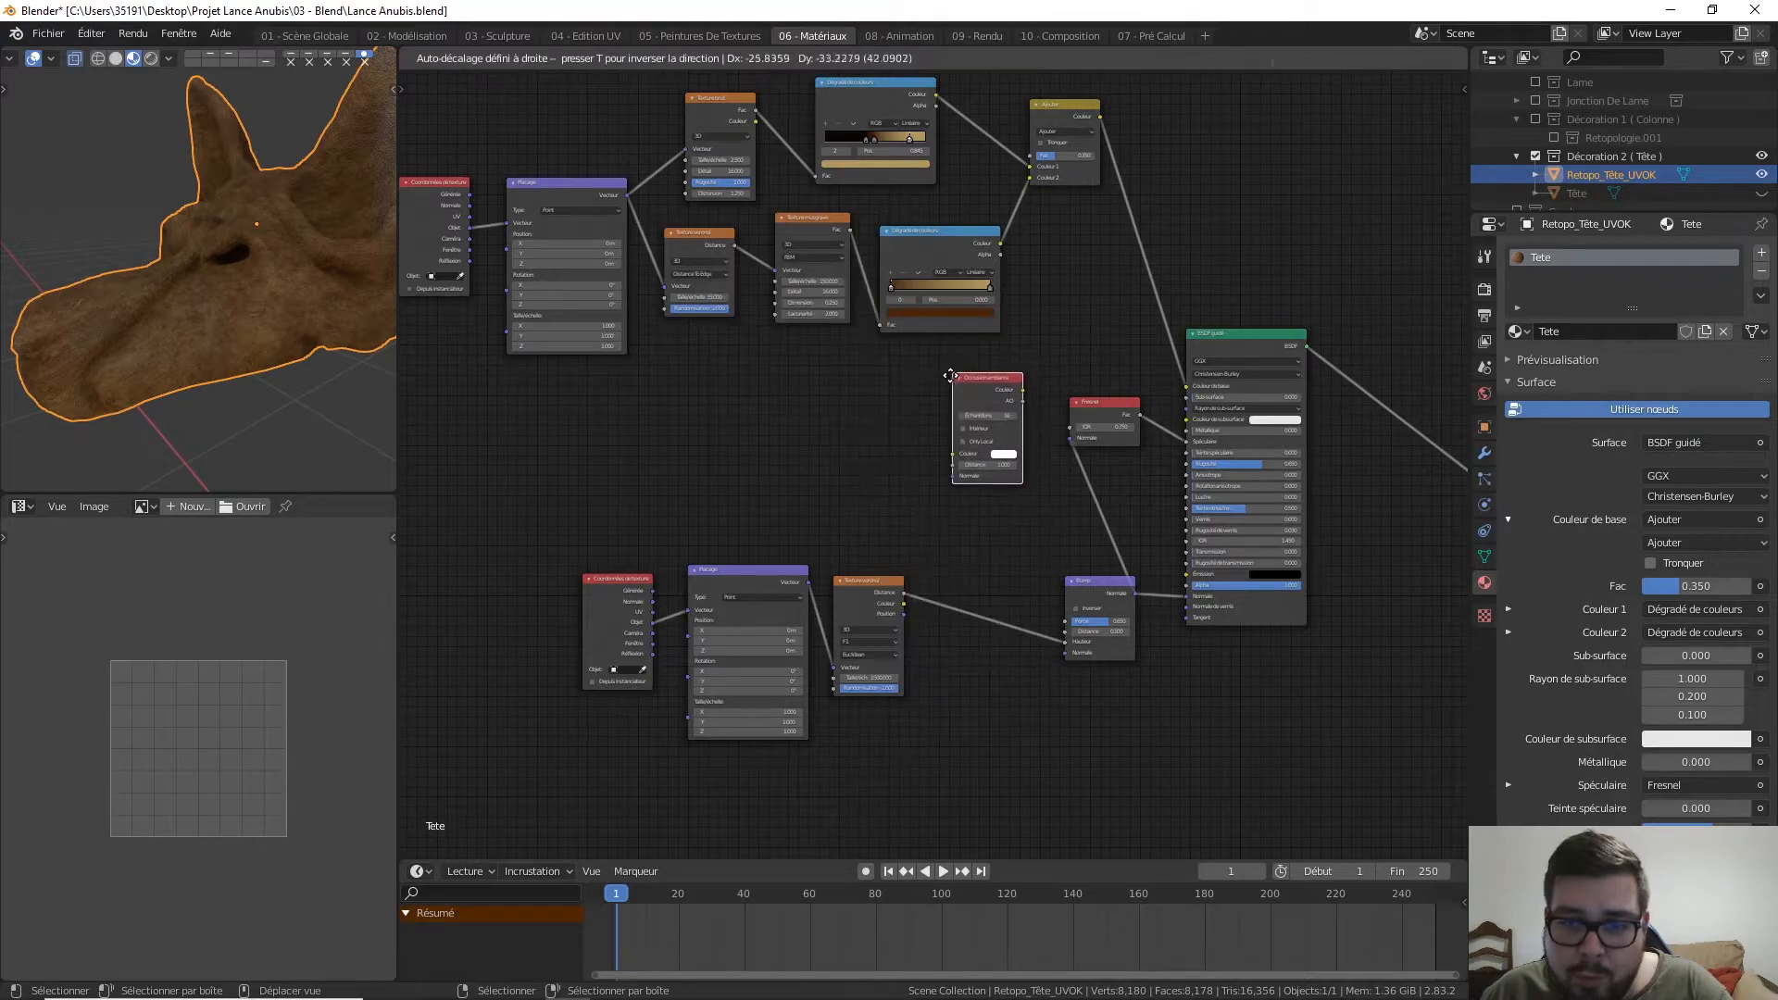
pyautogui.click(936, 363)
pyautogui.moveTo(1133, 593); pyautogui.dragTo(936, 466)
# Insert a Mélanger RGB node between Ajouter and BSDF guidé, feed Occlusion ambiante's Couleur into Couleur 2, and set the blend mode to Multiplier
pyautogui.hotkey('shift', 'a')
pyautogui.moveTo(1008, 392)
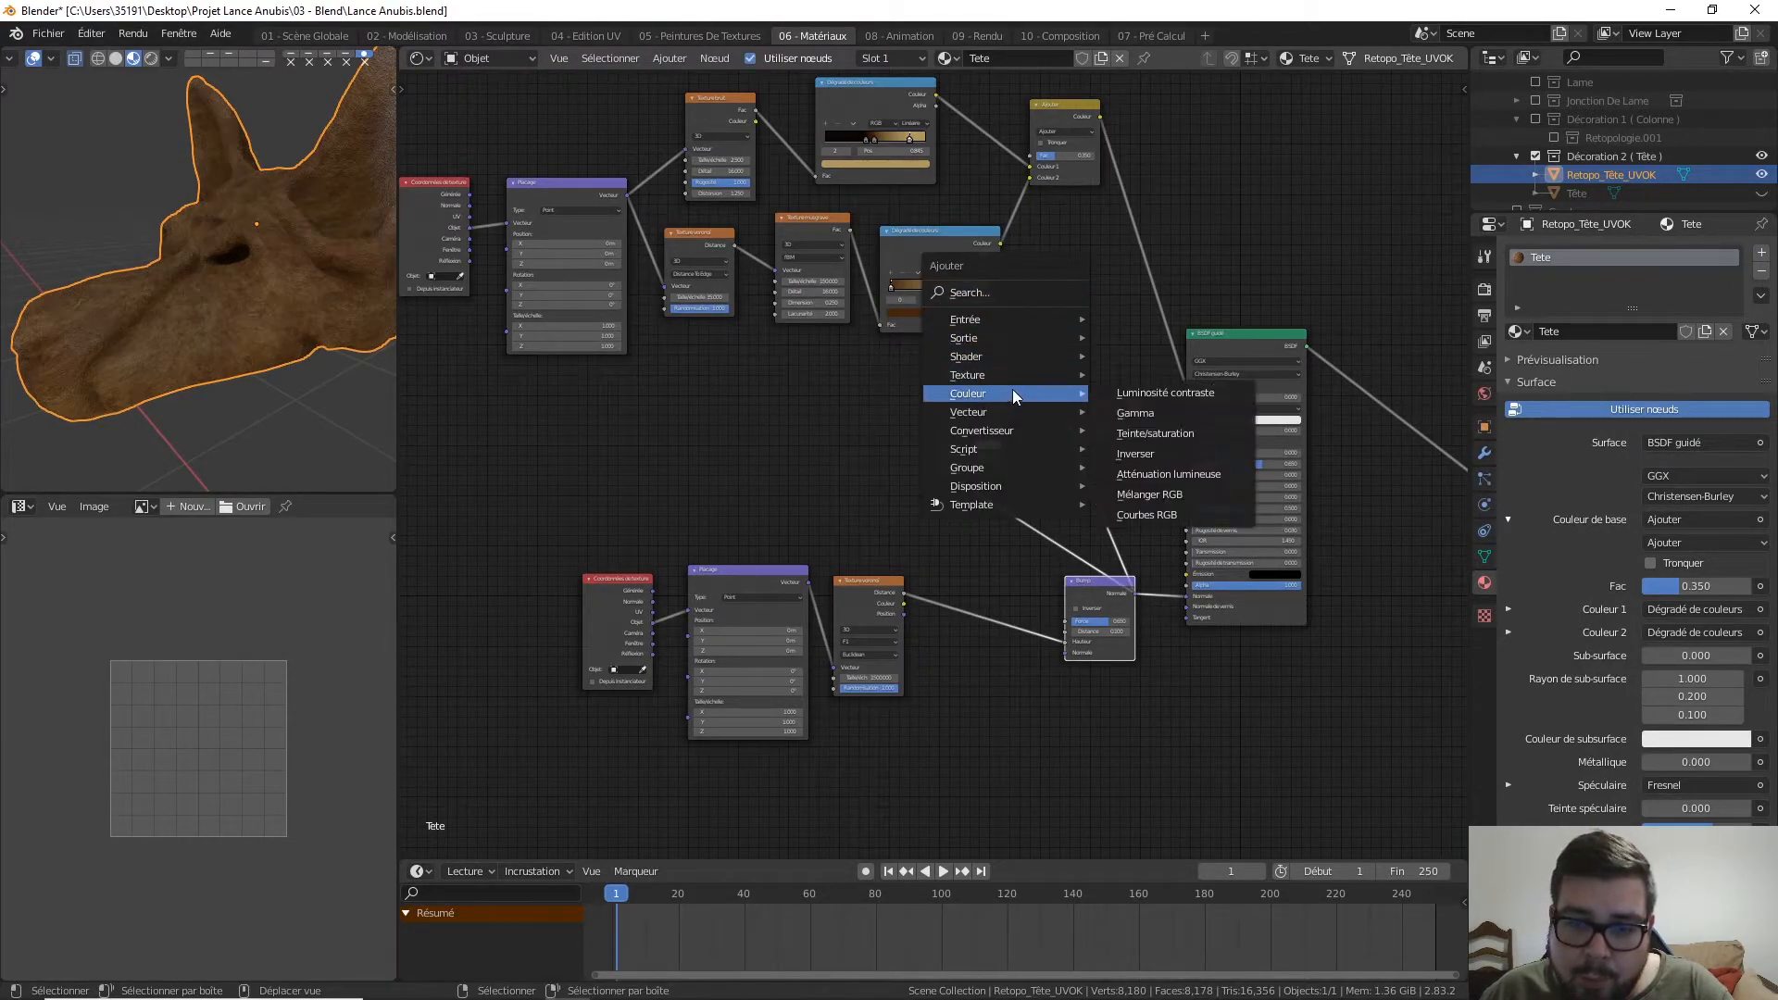
pyautogui.click(1194, 495)
pyautogui.click(1137, 168)
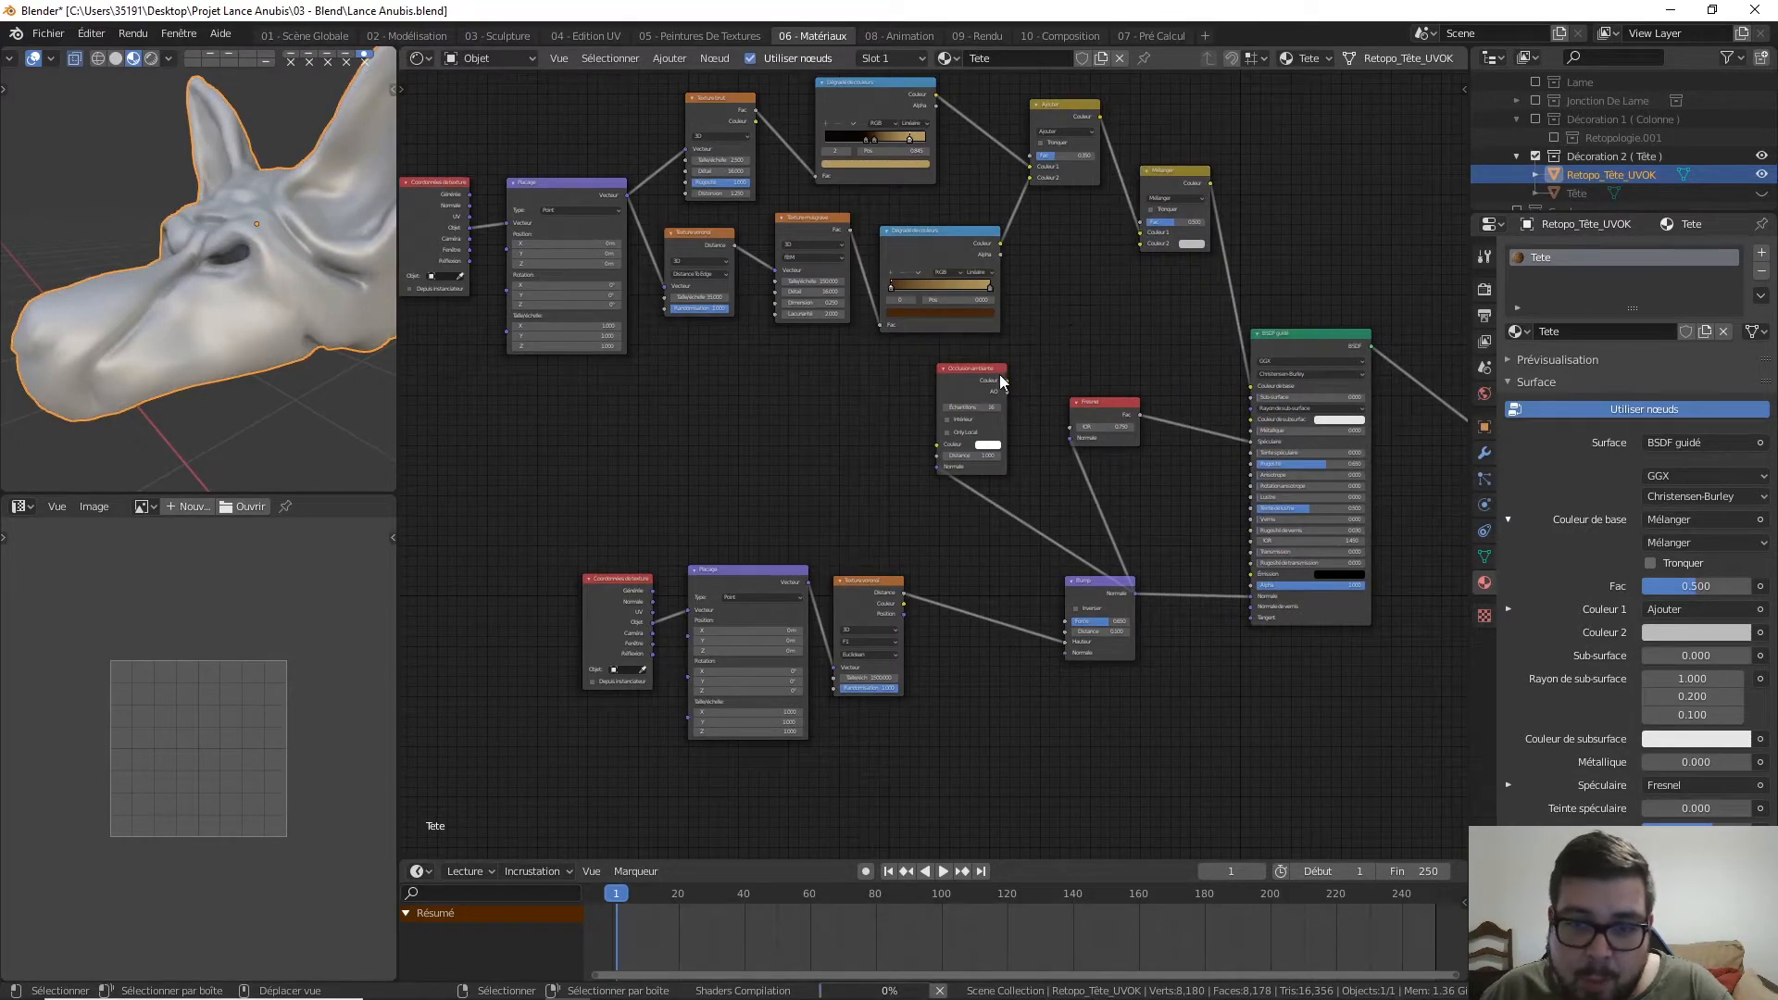
pyautogui.moveTo(1007, 380); pyautogui.dragTo(1145, 243)
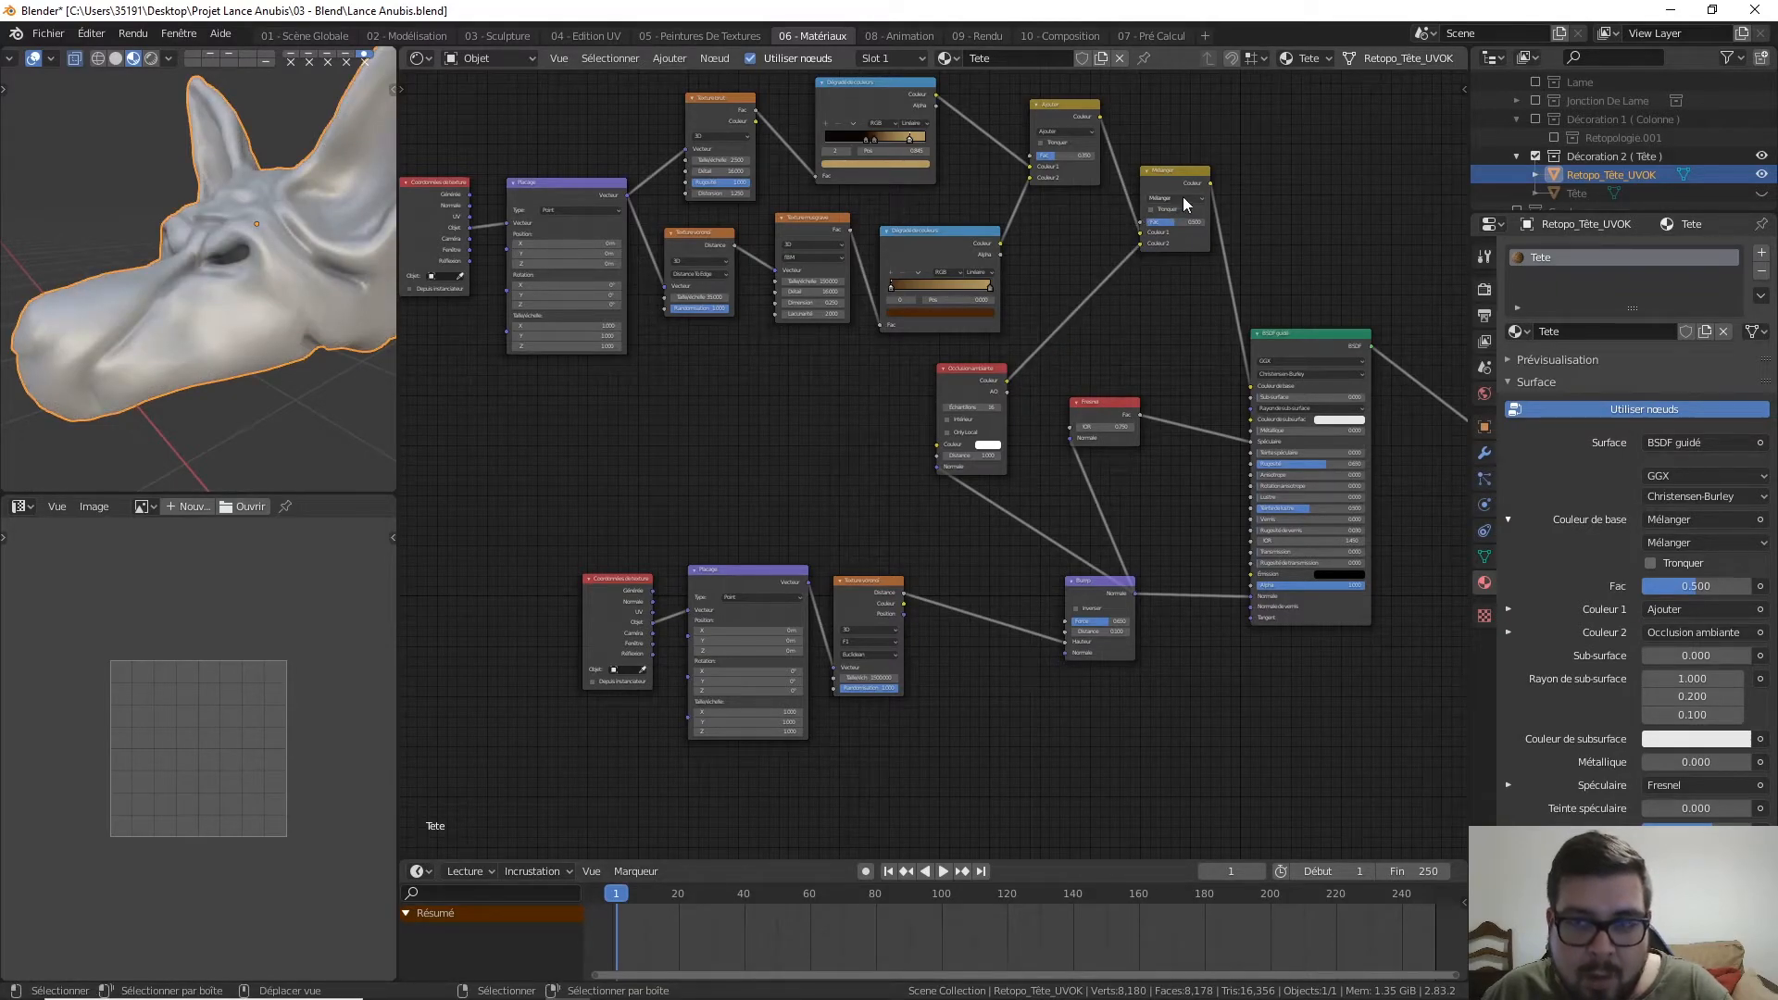
pyautogui.click(1179, 197)
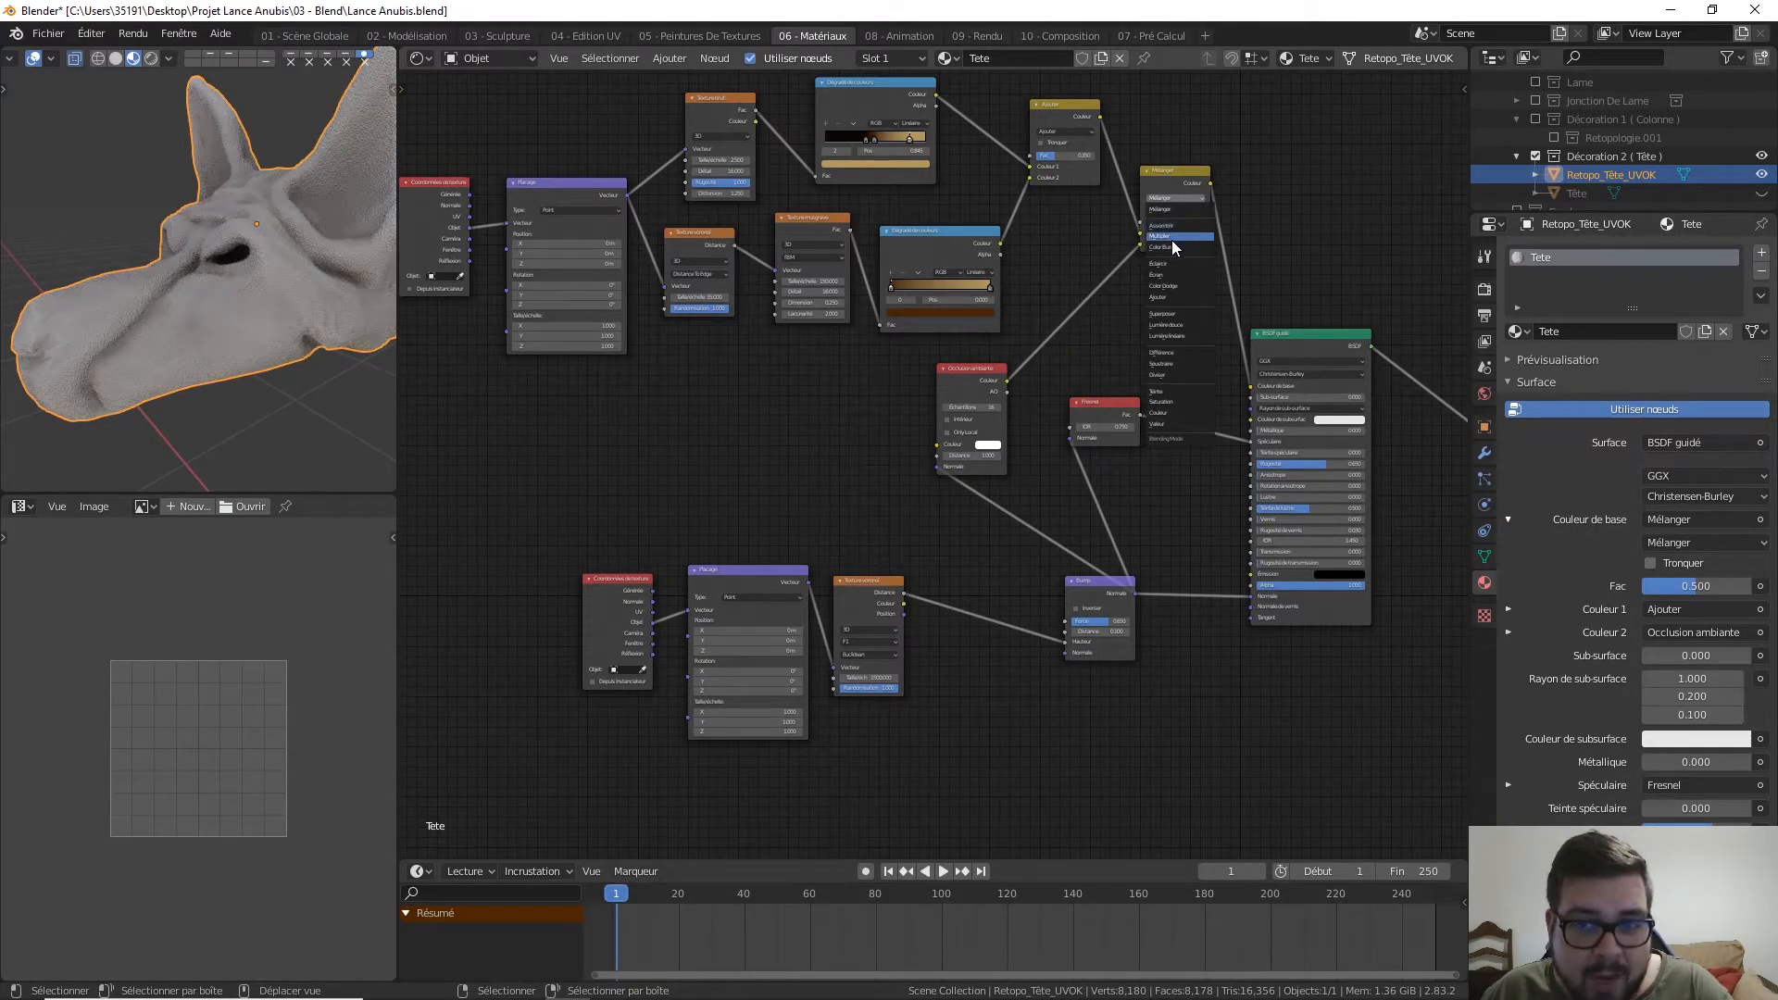
pyautogui.click(1170, 237)
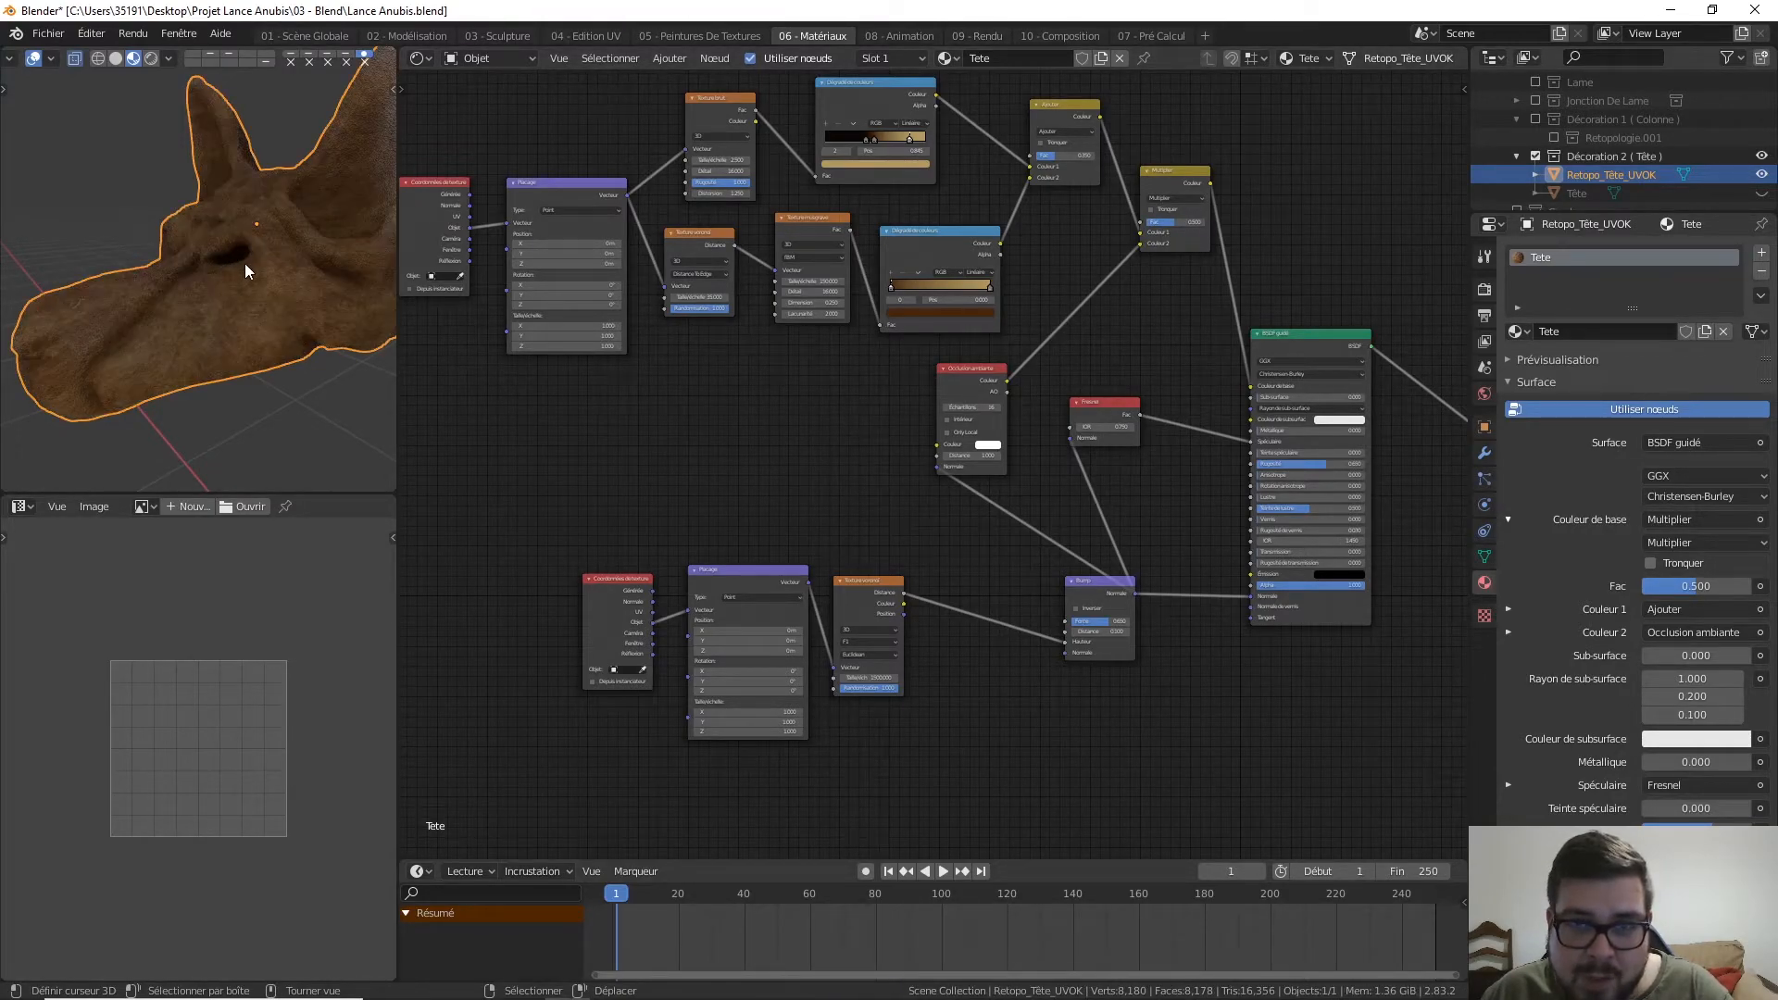
# Disconnect Occlusion ambiante from the Multiplier node's Couleur 2 and reconnect it to compare the shading around the eye
pyautogui.moveTo(1139, 243); pyautogui.dragTo(1097, 275)
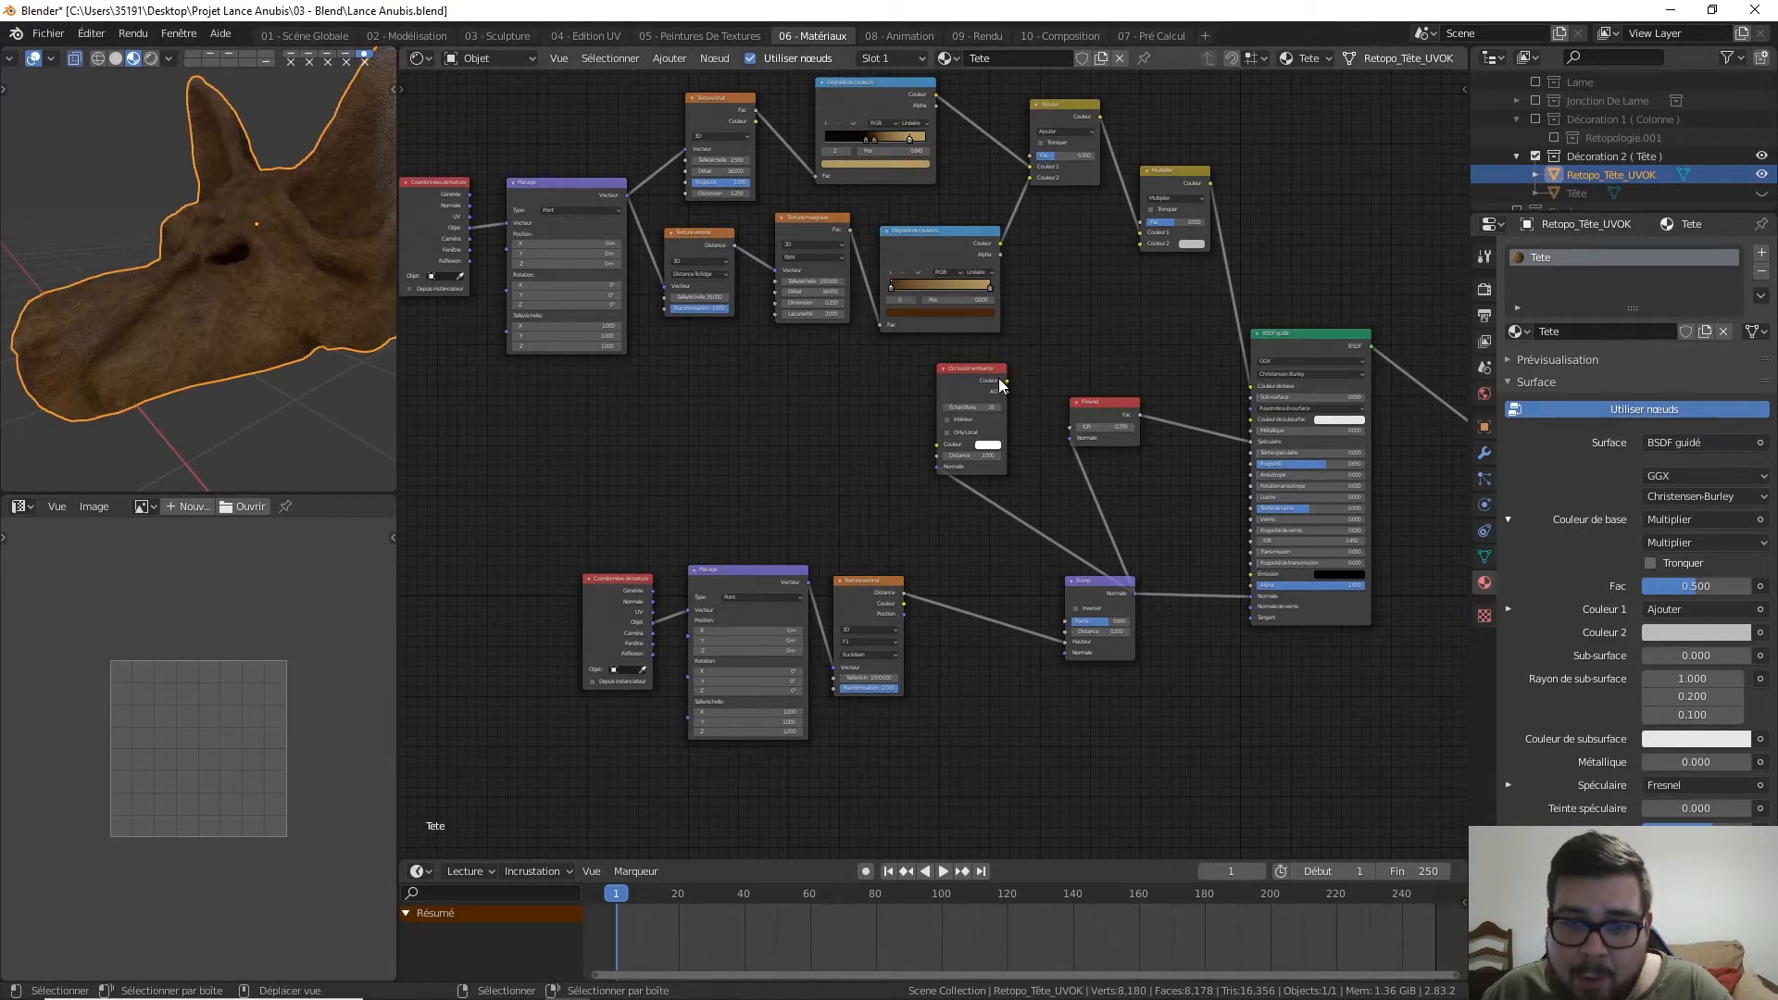
pyautogui.moveTo(1005, 379); pyautogui.dragTo(1139, 245)
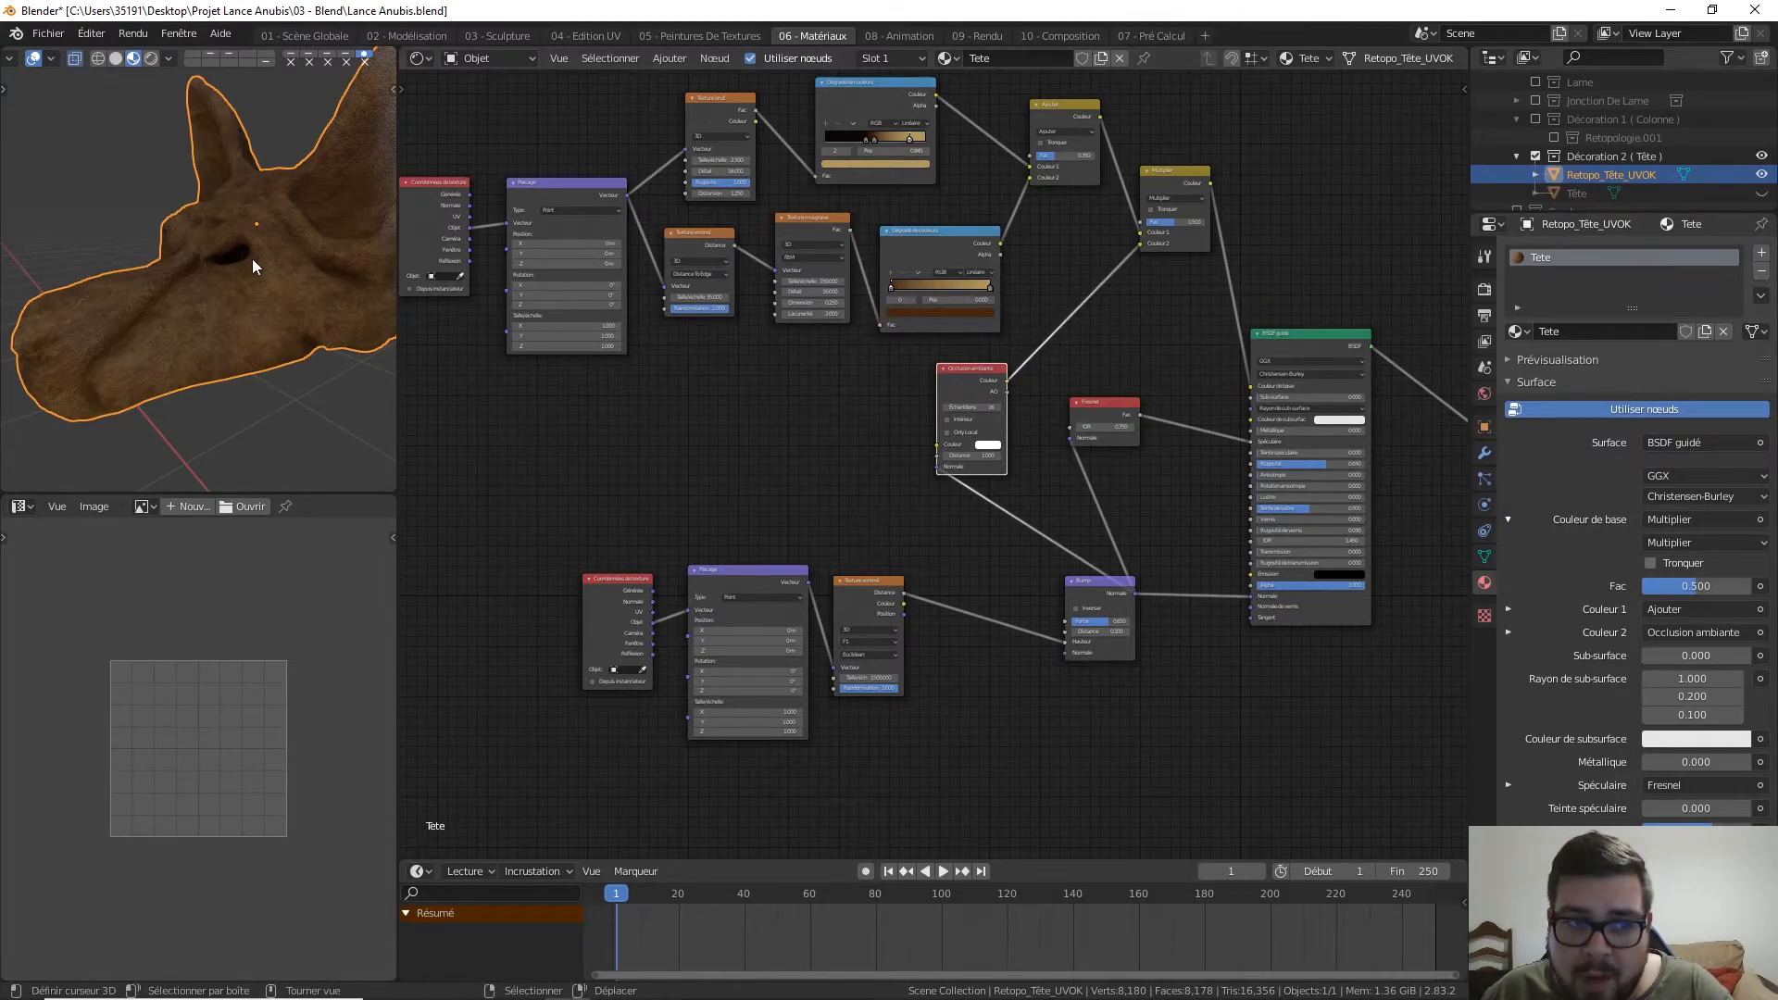
pyautogui.scroll(5, 248, 275)
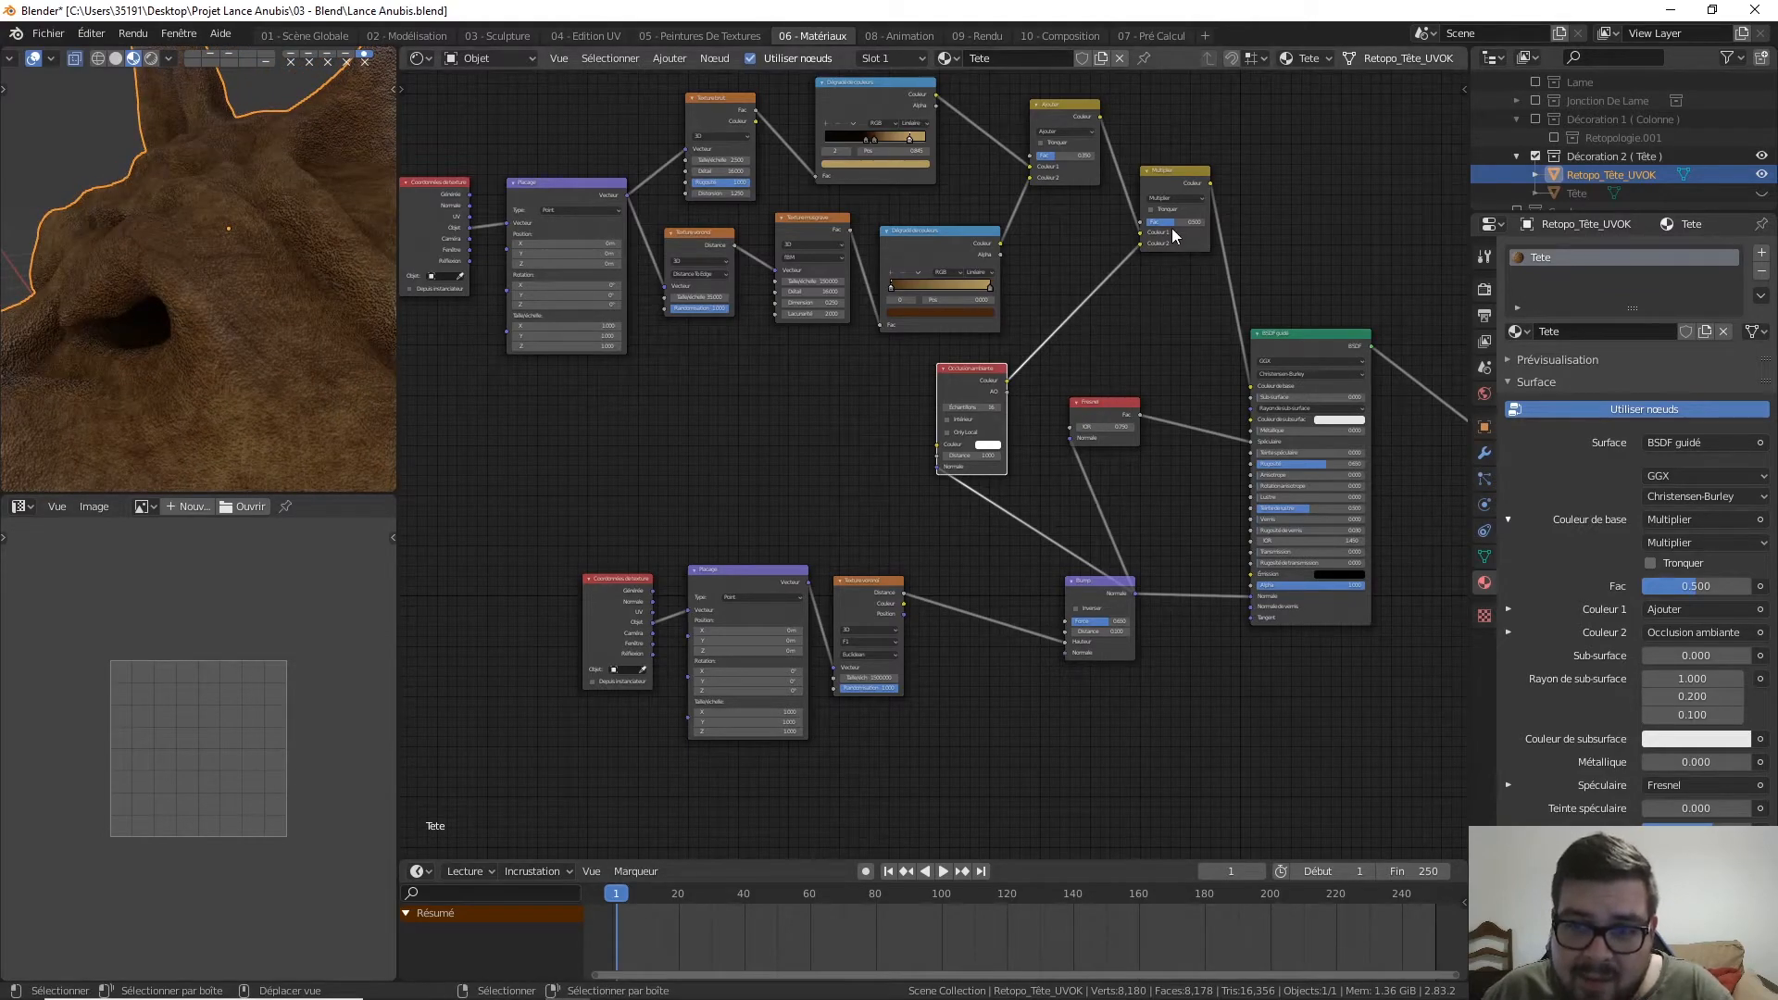
# Compare the Multiplier node's Fac at 0 and set it to 1.000, checking the occlusion on the head from the front
pyautogui.moveTo(1181, 219); pyautogui.dragTo(1147, 221)
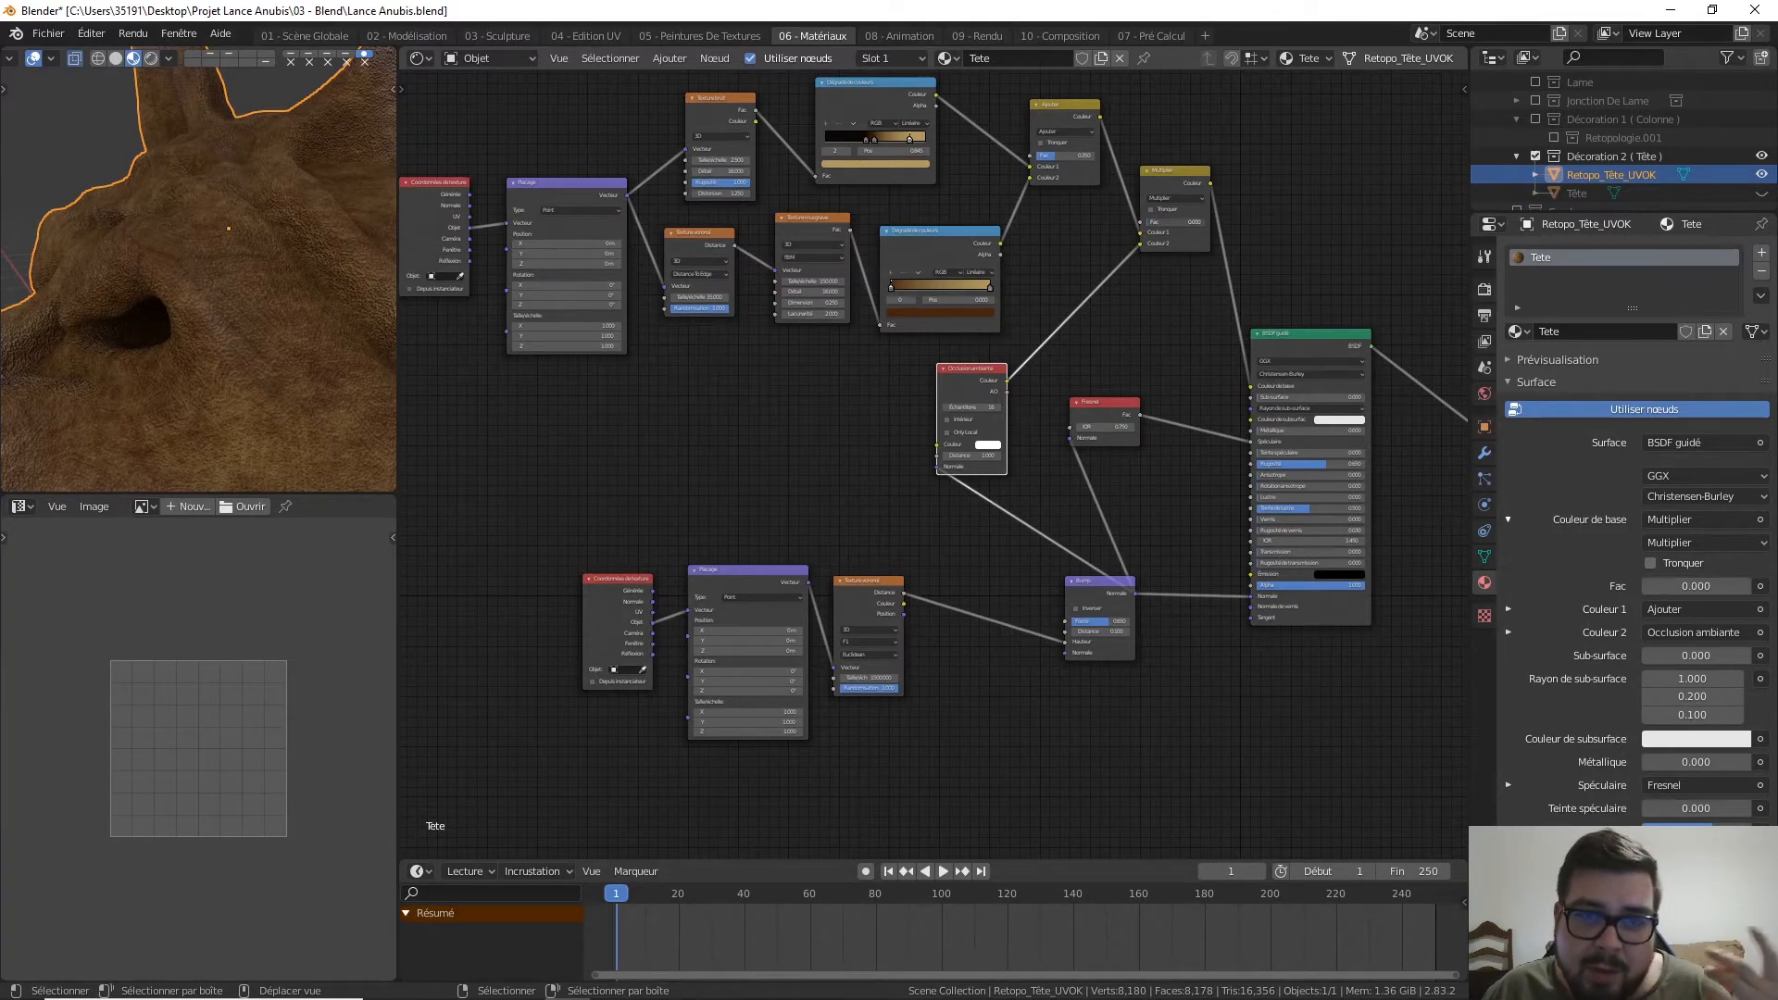
pyautogui.moveTo(1146, 222); pyautogui.dragTo(1204, 222)
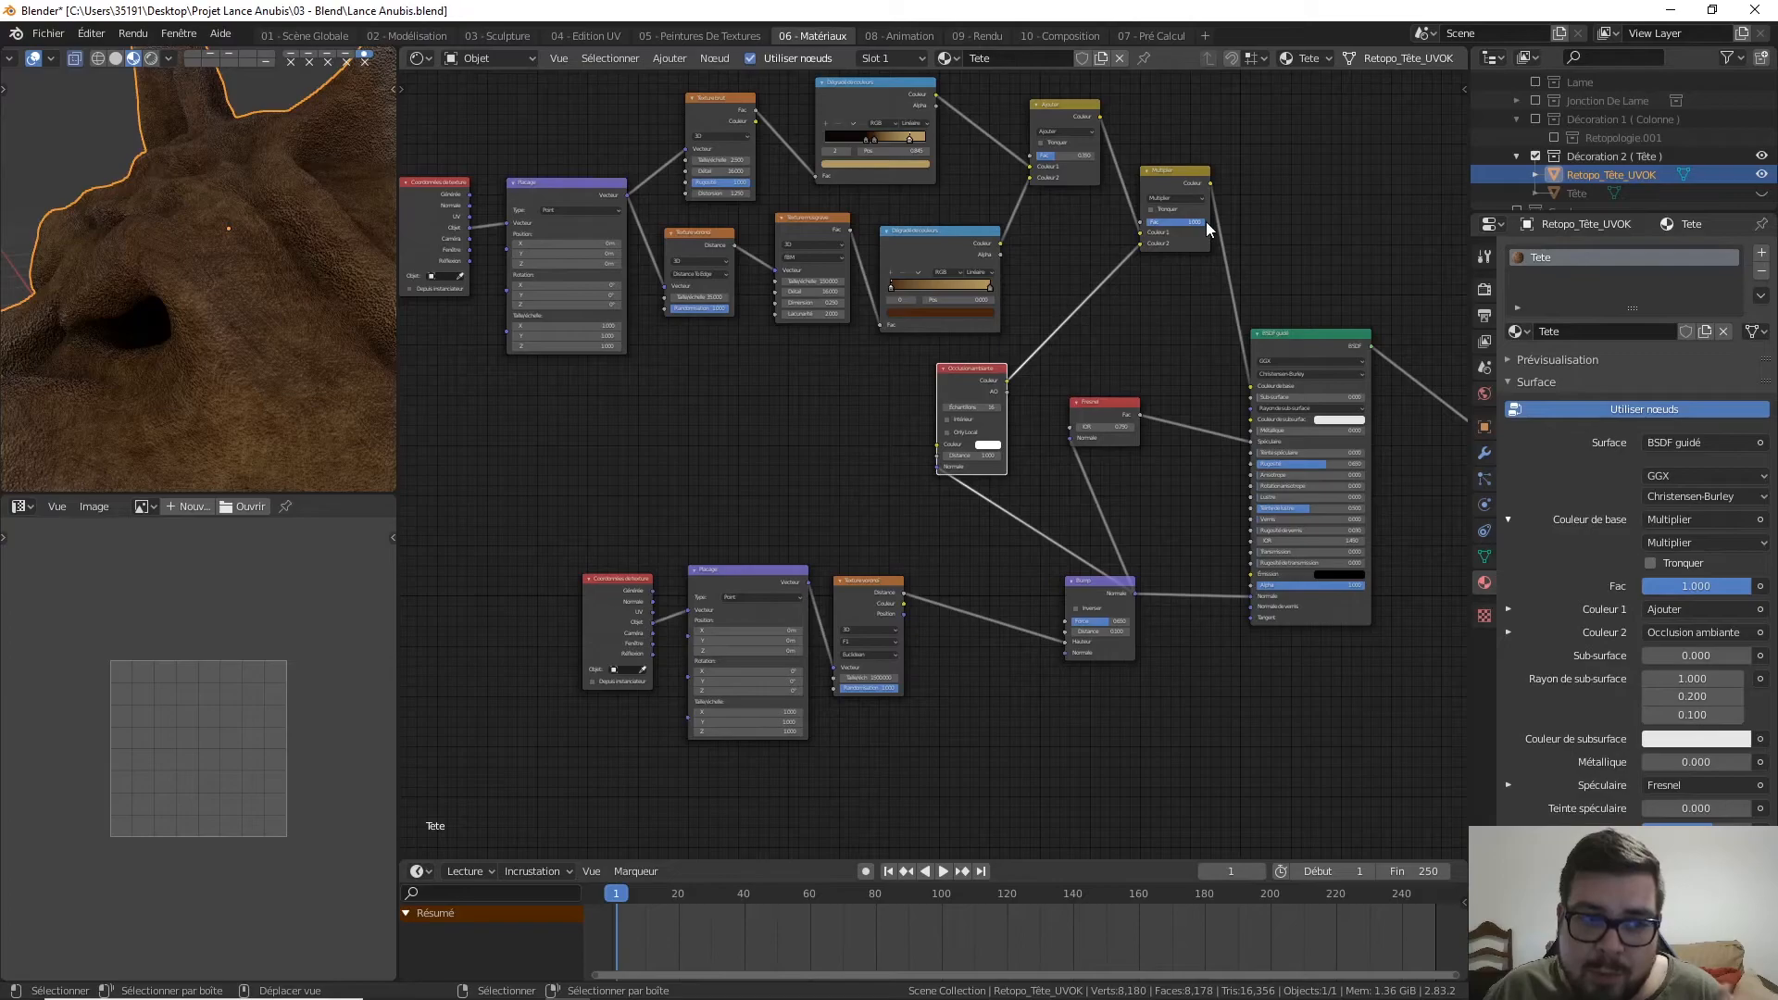
pyautogui.moveTo(329, 418); pyautogui.dragTo(56, 395, button='middle')
pyautogui.moveTo(1199, 223)
pyautogui.mouseDown()
pyautogui.moveTo(1146, 223)
pyautogui.moveTo(1205, 223)
pyautogui.mouseUp()
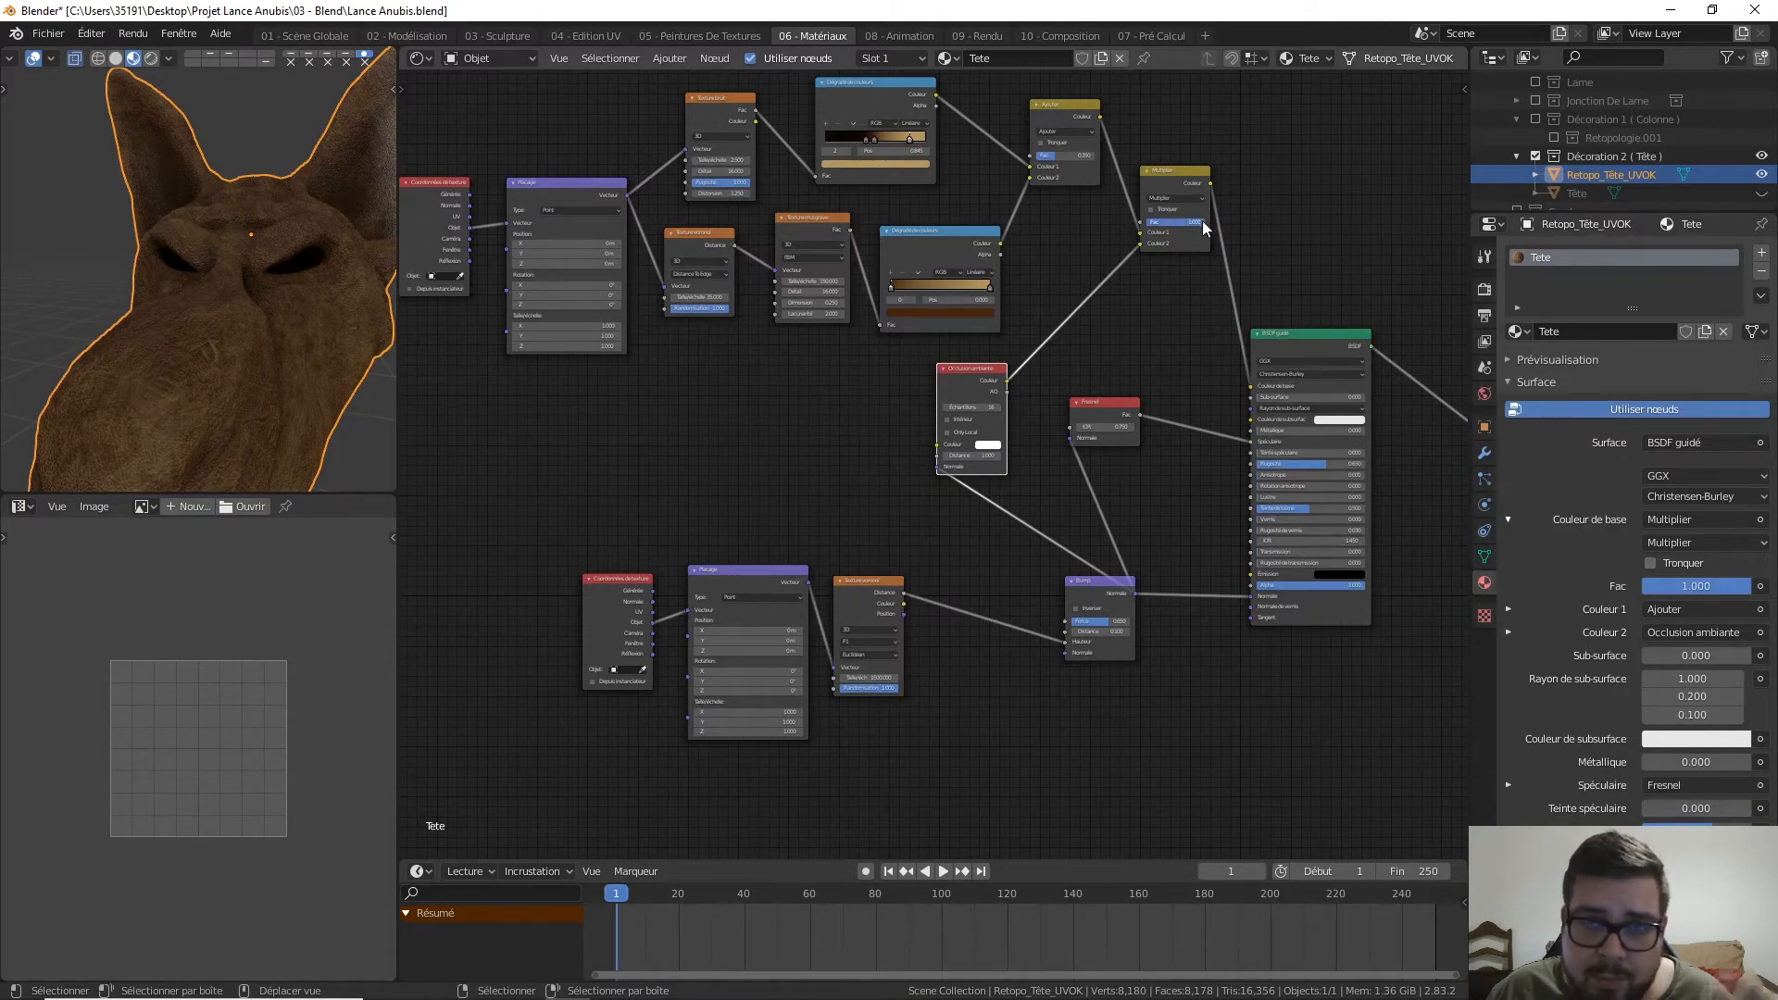
# Shift the Occlusion ambiante node slightly to tidy its place in the node layout
pyautogui.moveTo(1130, 196); pyautogui.dragTo(1076, 235, button='middle')
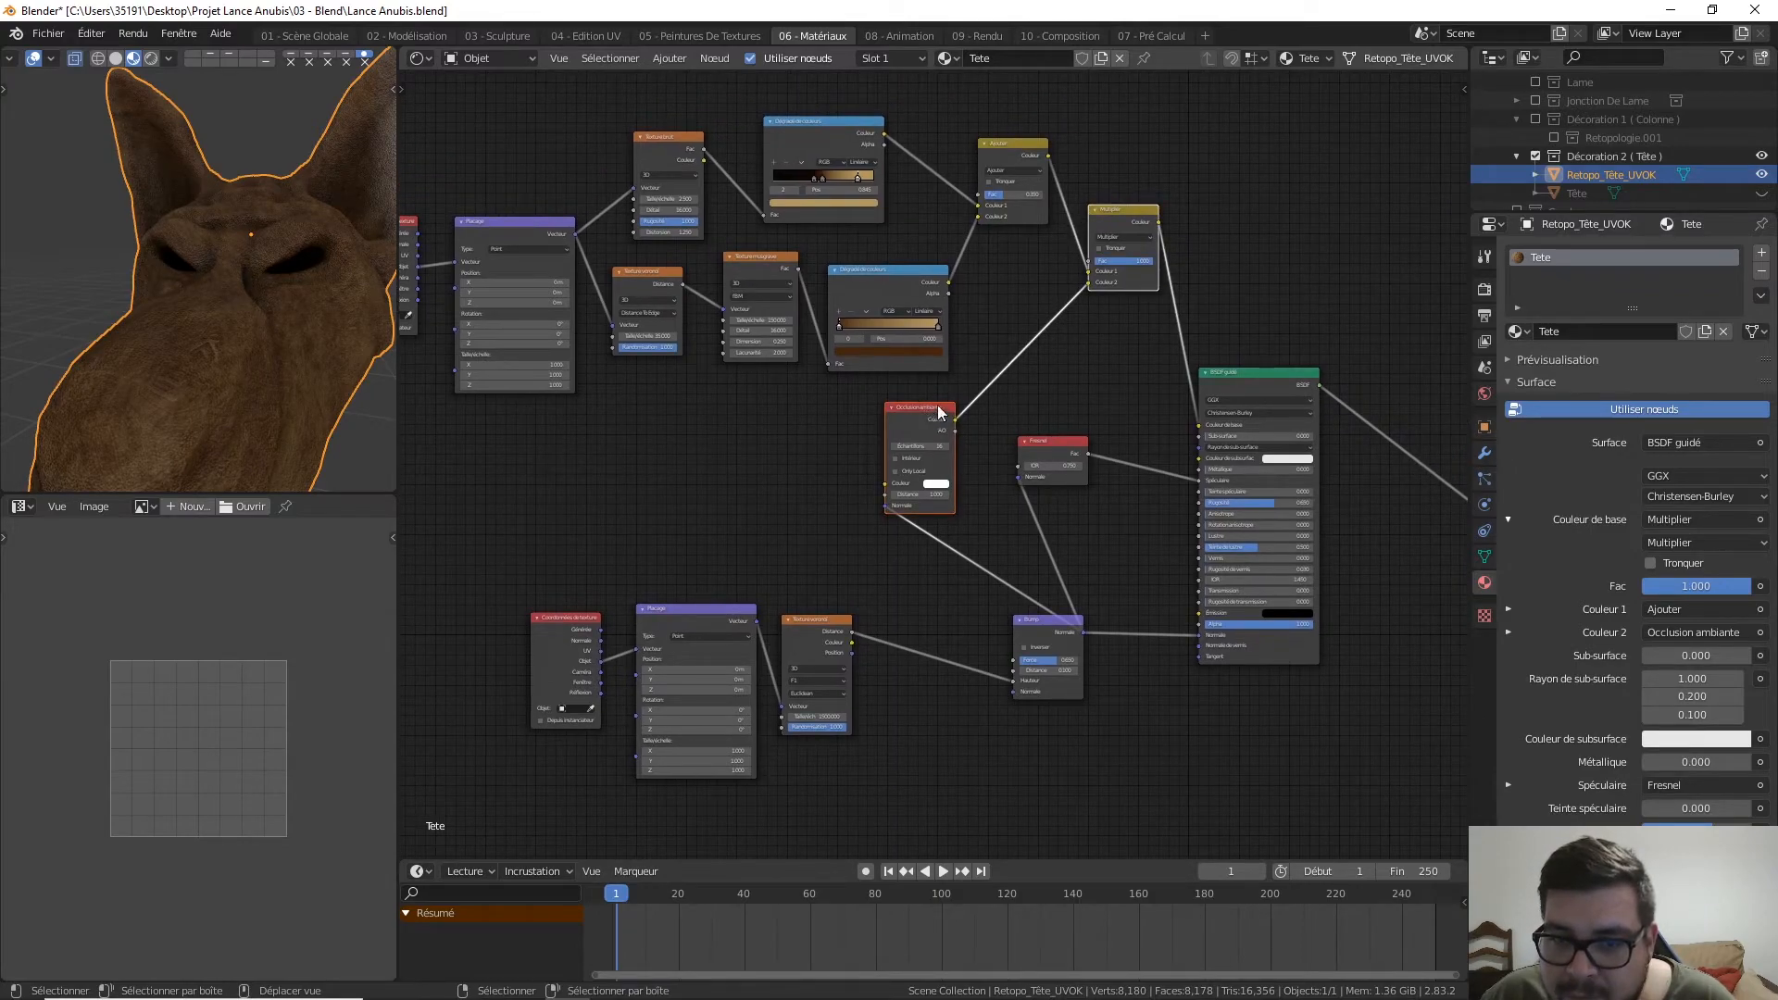
pyautogui.moveTo(935, 407); pyautogui.dragTo(950, 399)
pyautogui.scroll(-2, 1094, 311)
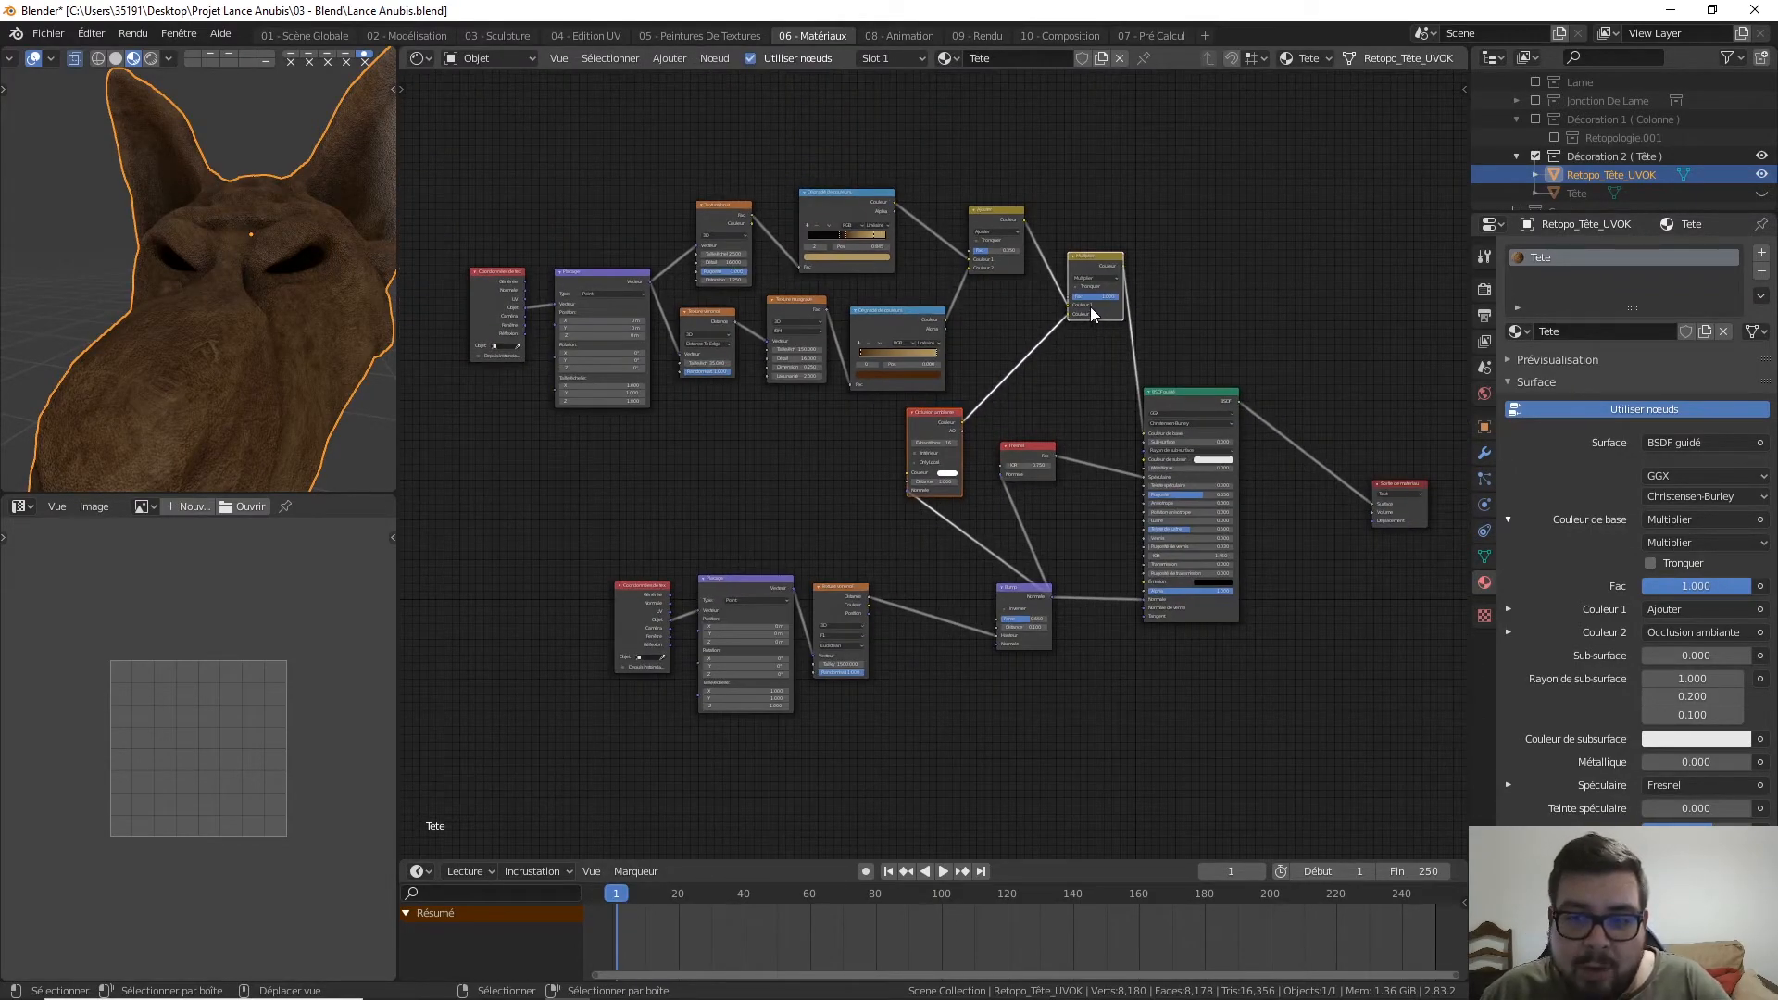